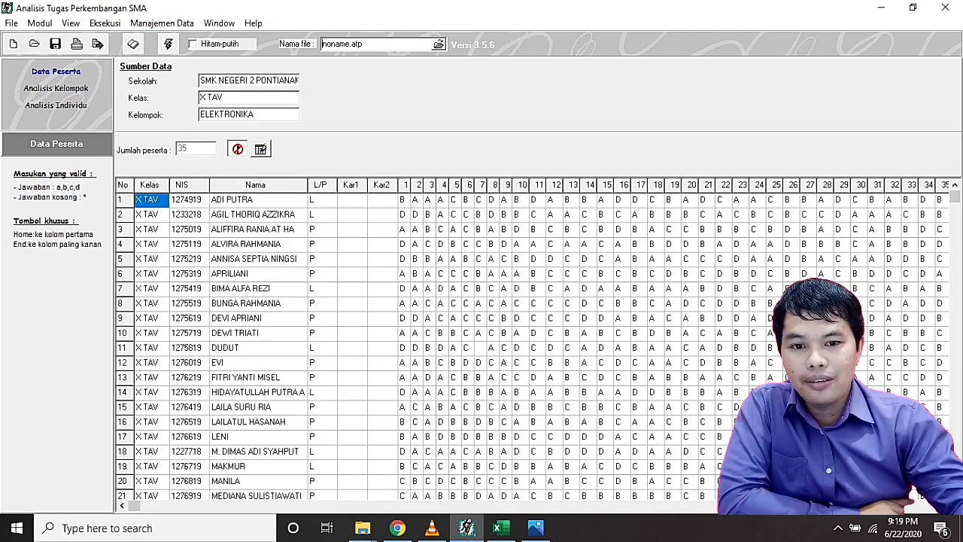
- Close the Analisis Tugas Perkembangan SMA program and minimize the remaining open windows to show the desktop
left_click(945, 7)
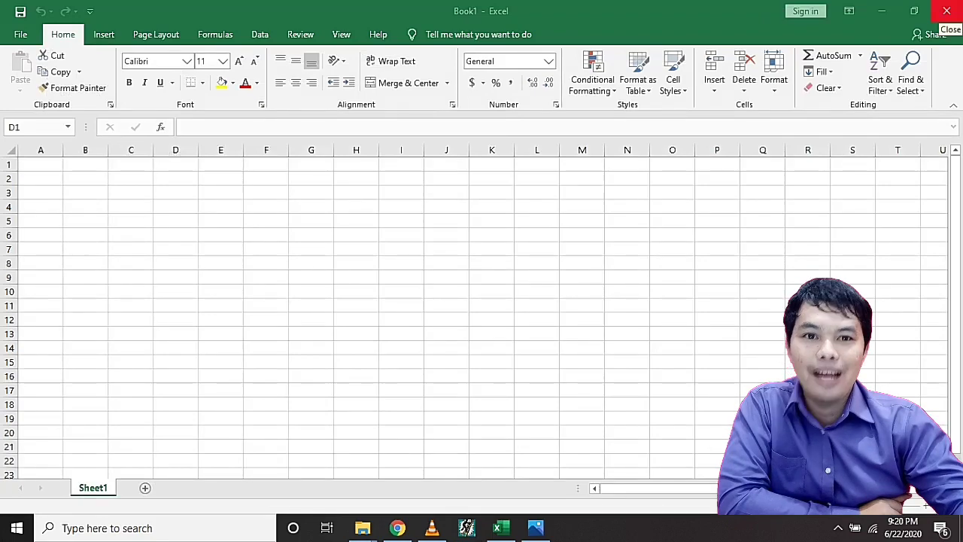
left_click(882, 10)
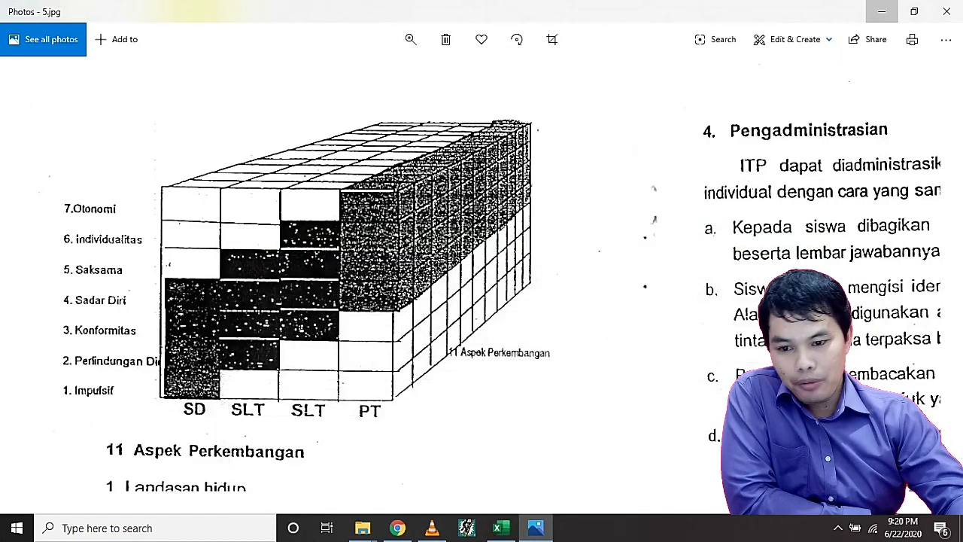
left_click(882, 10)
left_click(882, 10)
left_click(882, 11)
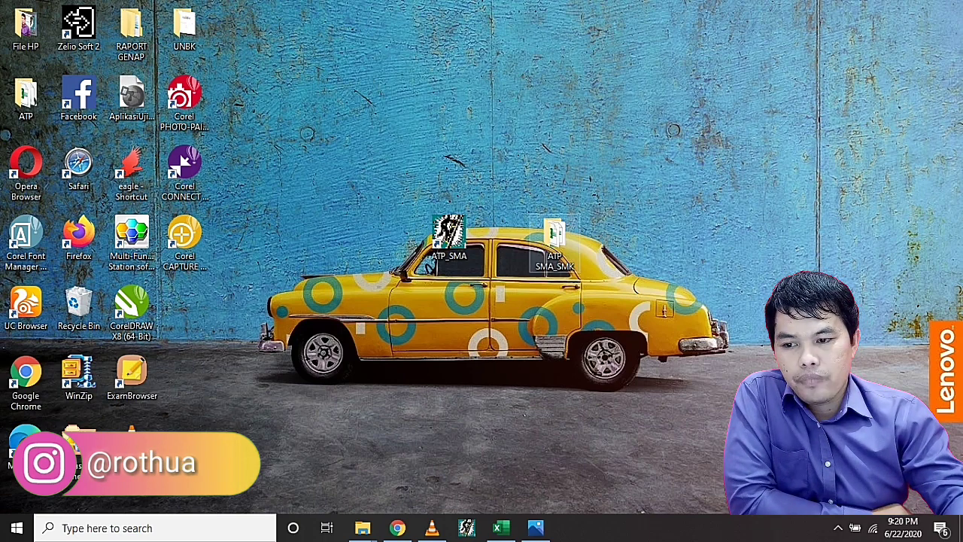
- Open the ATP SMA_SMK folder from the desktop and go into its ATP SMA-SMK subfolder
double_click(555, 237)
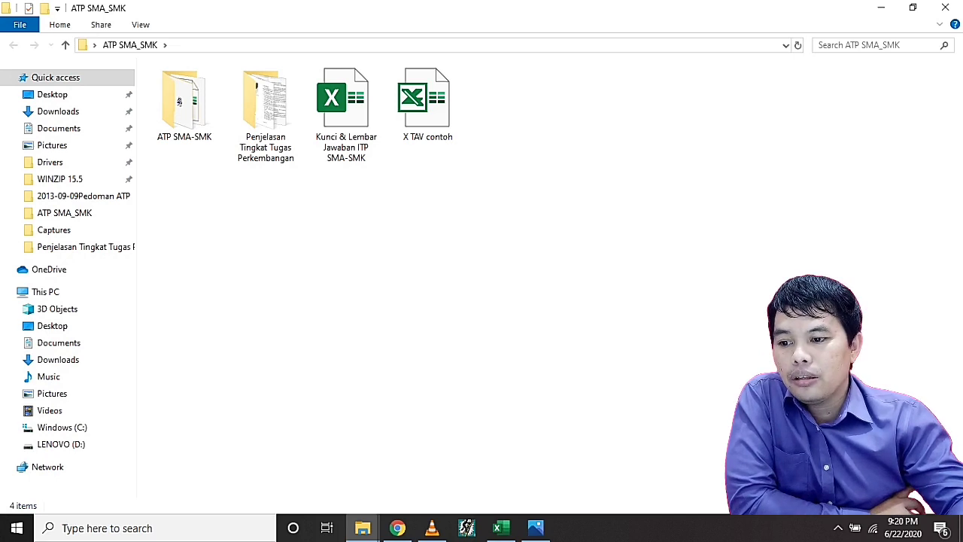
double_click(179, 102)
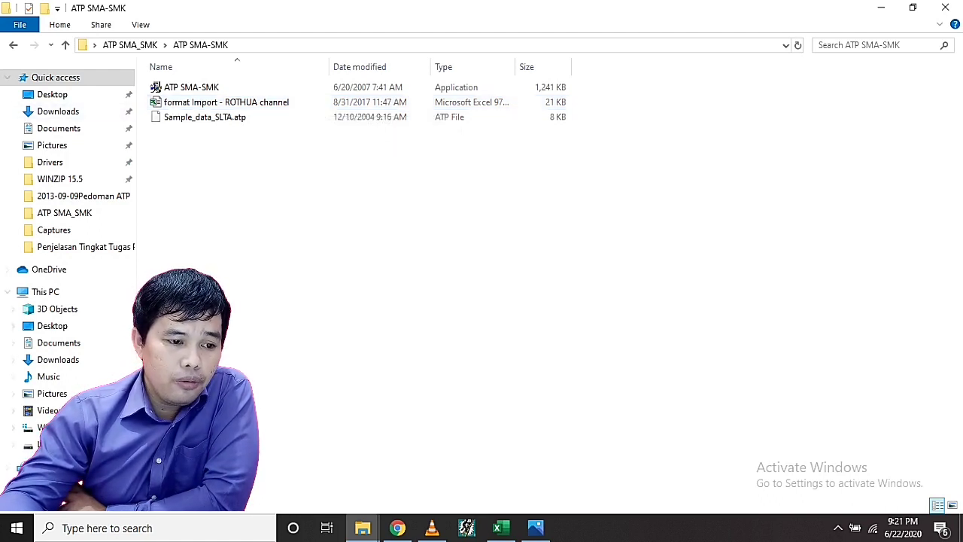
key("alt+Left")
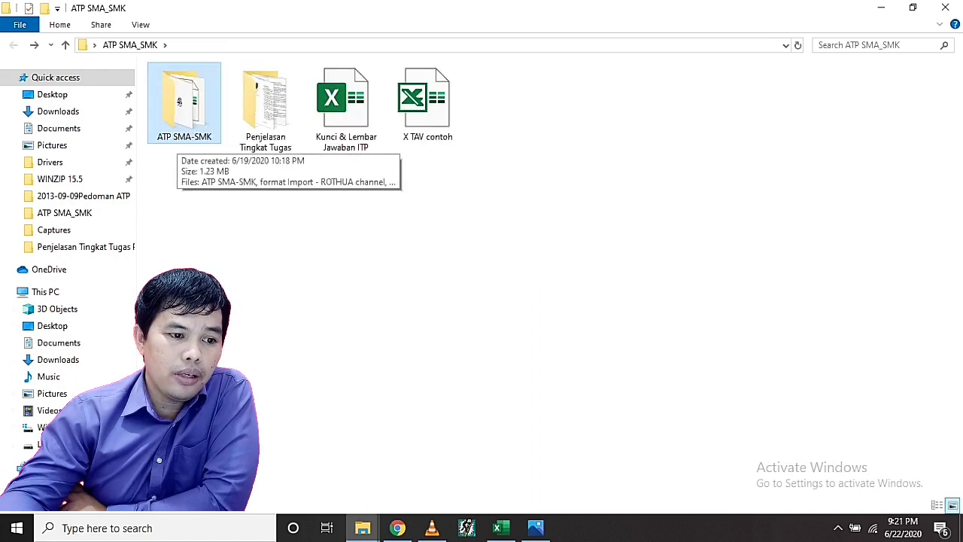
double_click(179, 101)
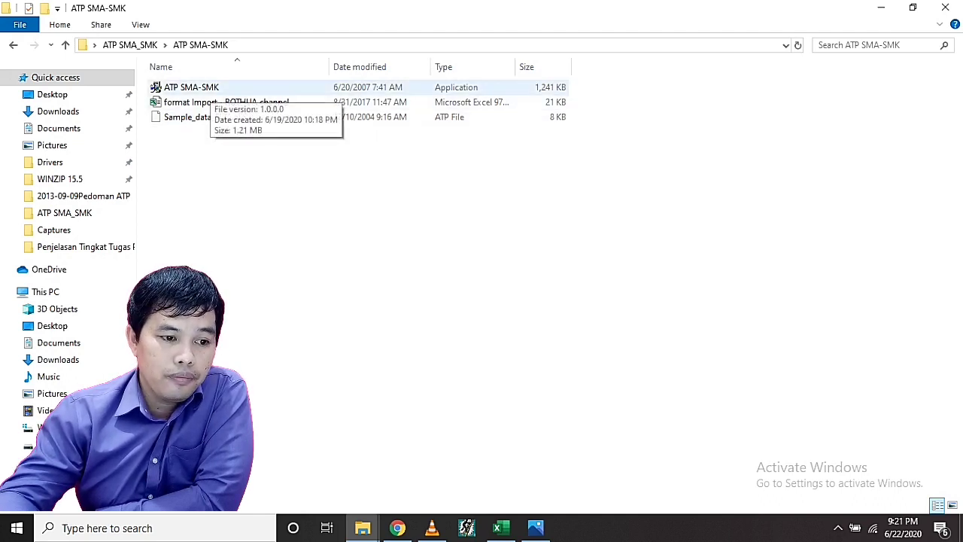
- Run the ATP SMA-SMK installer and complete the setup with the default destination folder C:\Program Files (x86)\ATP SMA
left_click(200, 87)
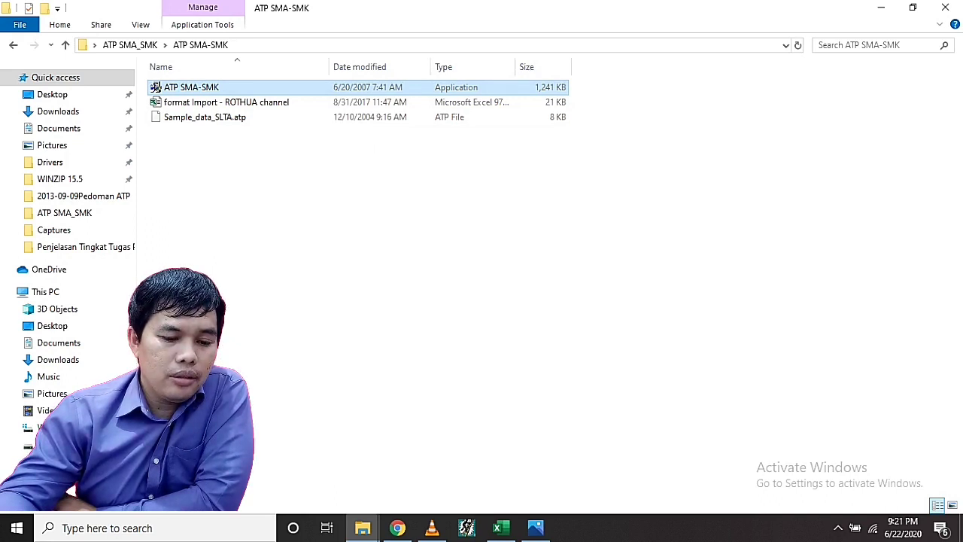
double_click(200, 87)
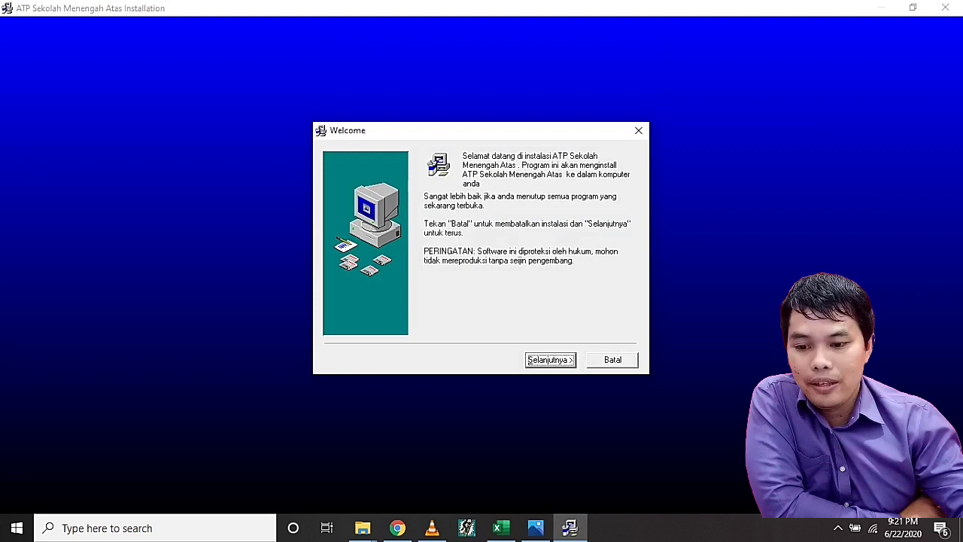
key("Return")
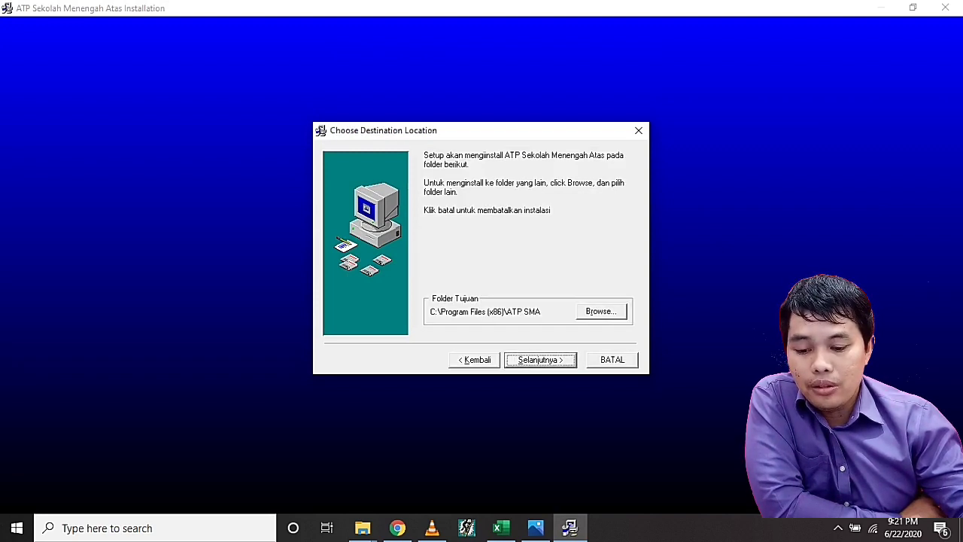
key("Return")
key("Return")
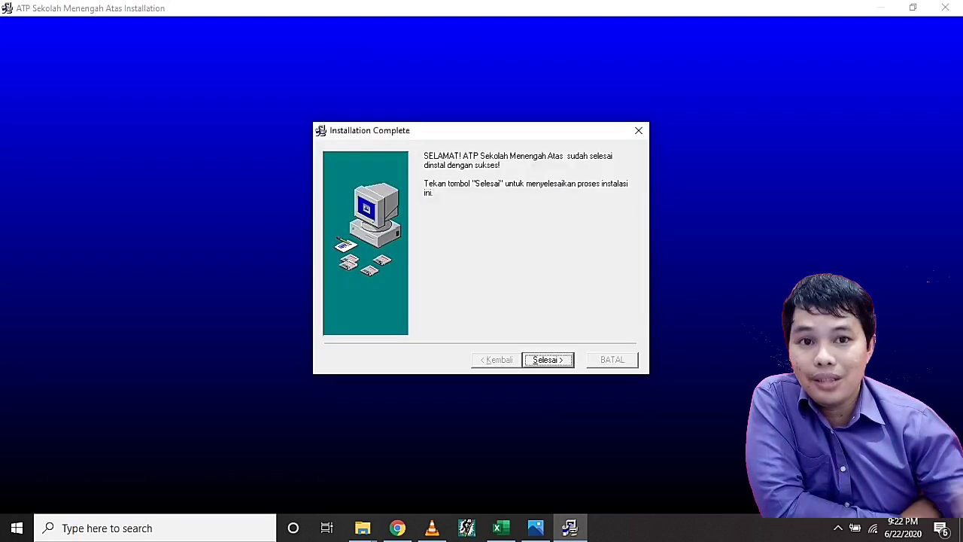
key("Return")
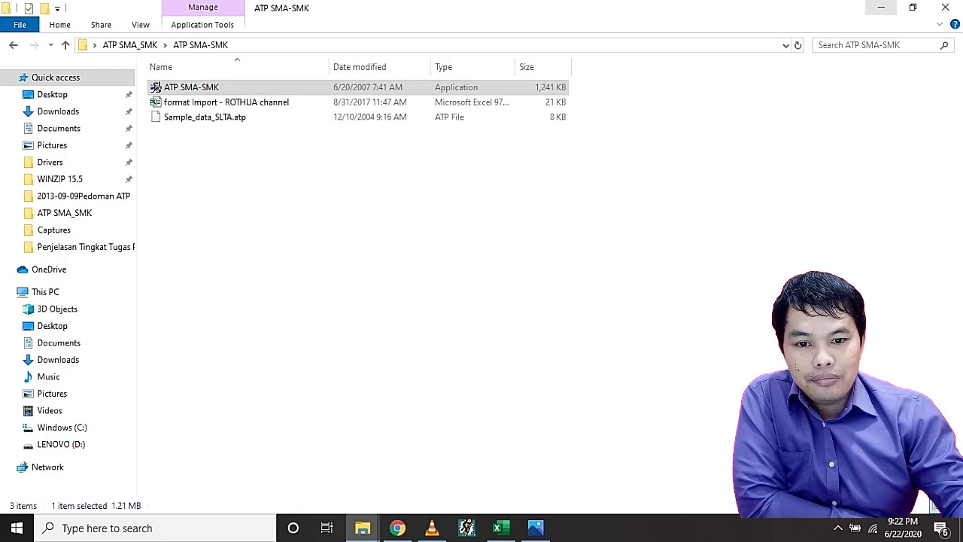
- Move the ATP_SMA shortcut higher up on the desktop, minimizing the folder and program windows that cover it
left_click(882, 6)
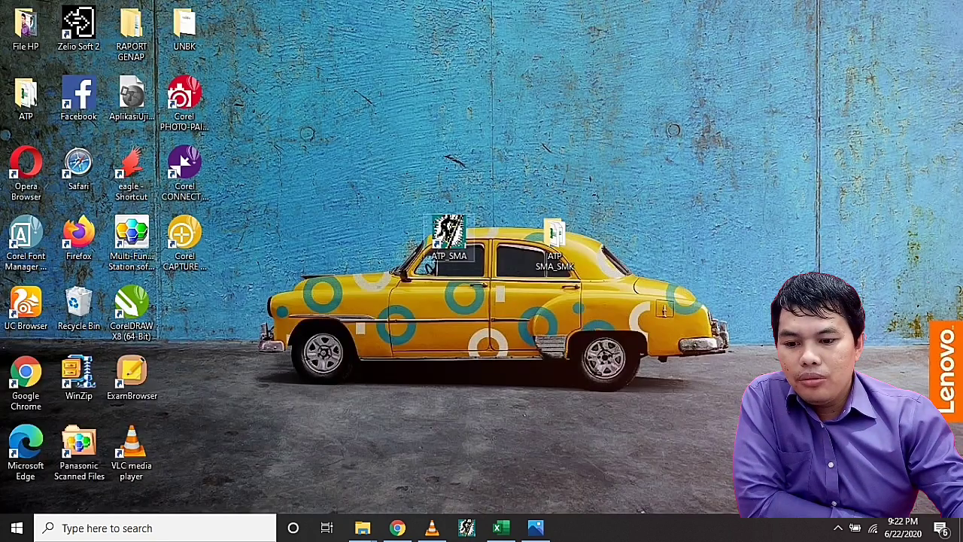
left_click_drag(450, 235, 452, 167)
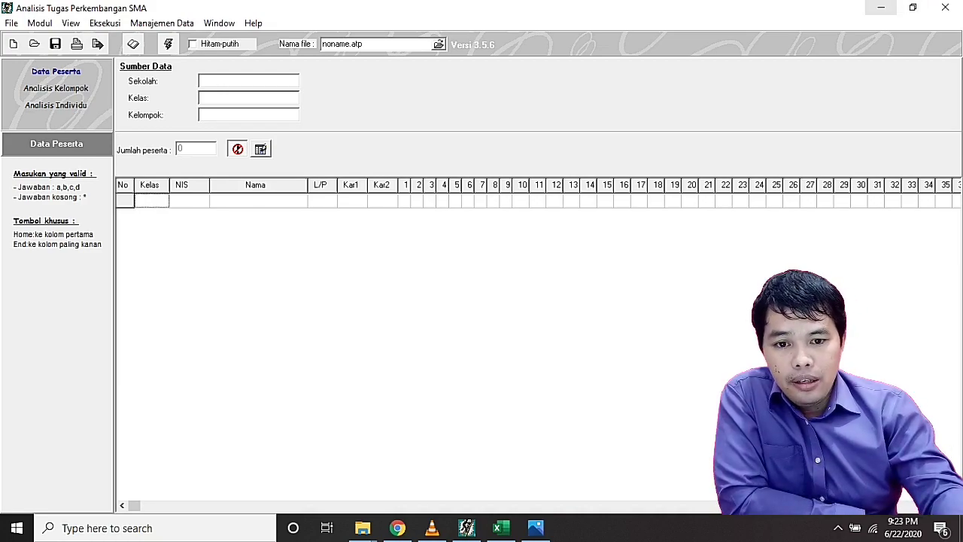
left_click(881, 8)
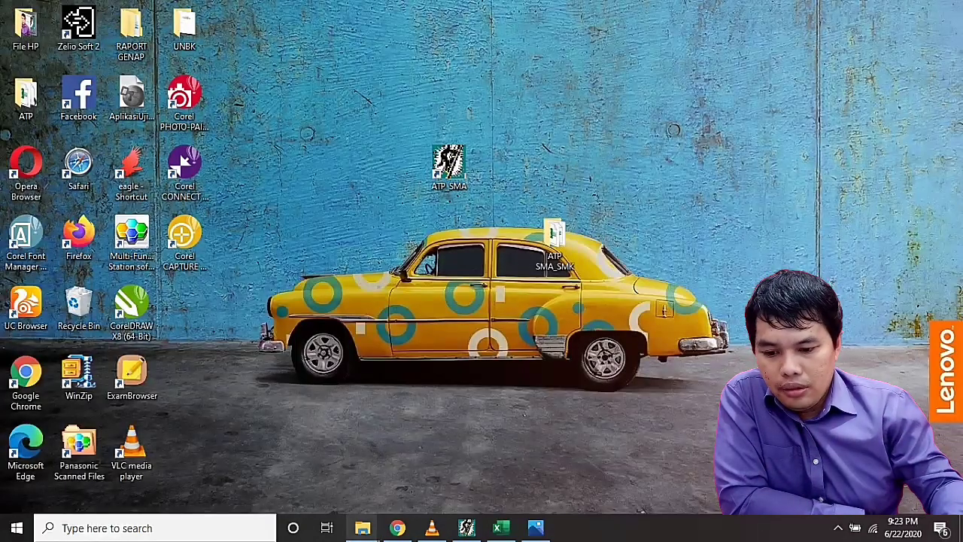
- Bring back the ATP SMA_SMK folder and look through its Penjelasan Tingkat Tugas Perkembangan and ATP SMA-SMK subfolders
mouse_move(363, 528)
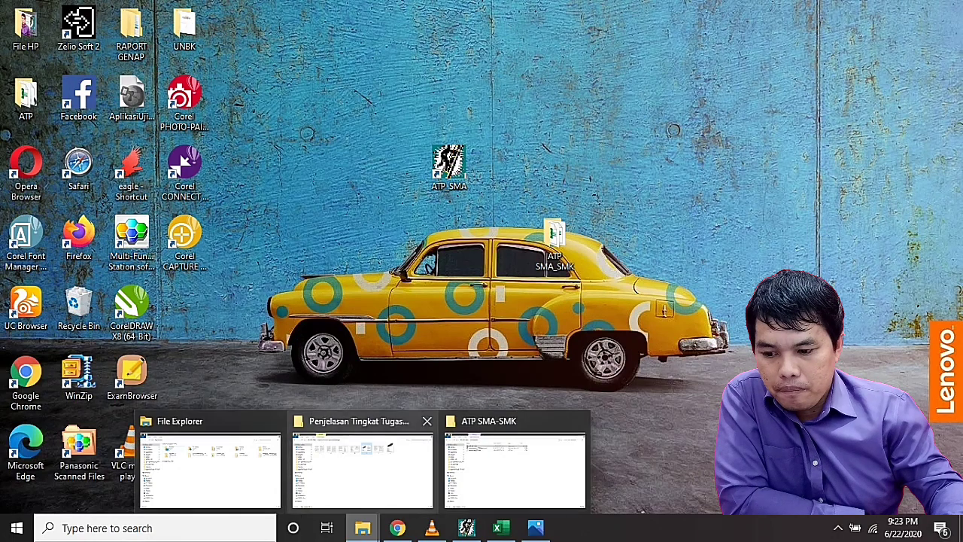
left_click(515, 467)
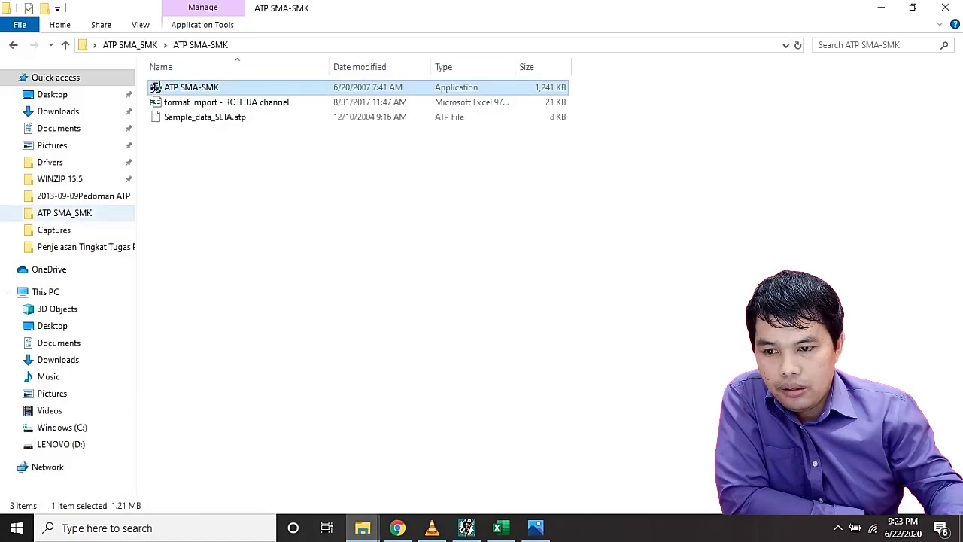
left_click(13, 45)
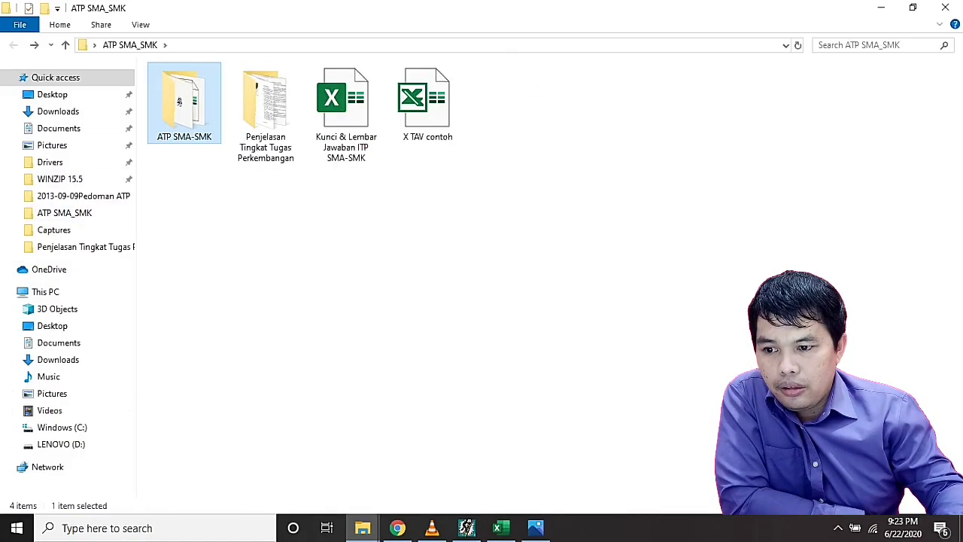
double_click(264, 105)
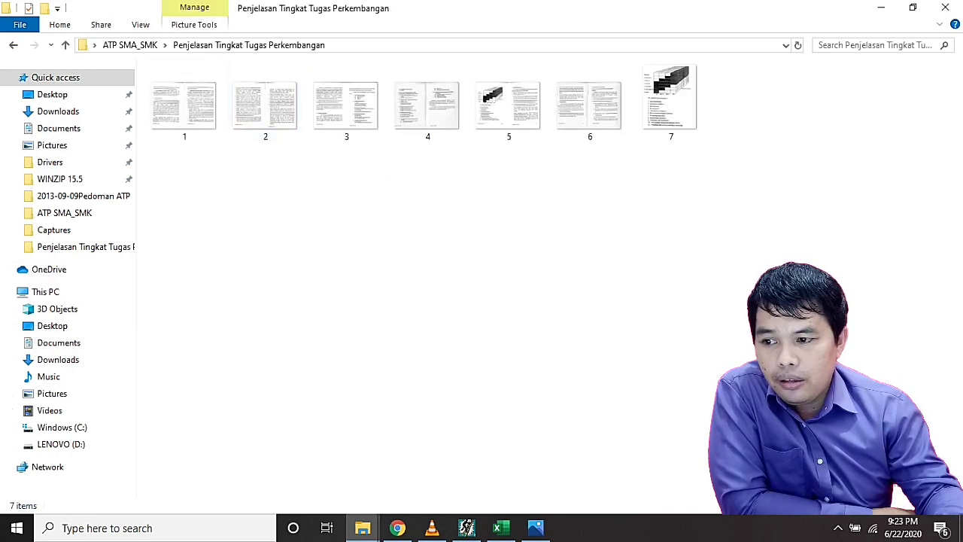
key("alt+Left")
double_click(185, 105)
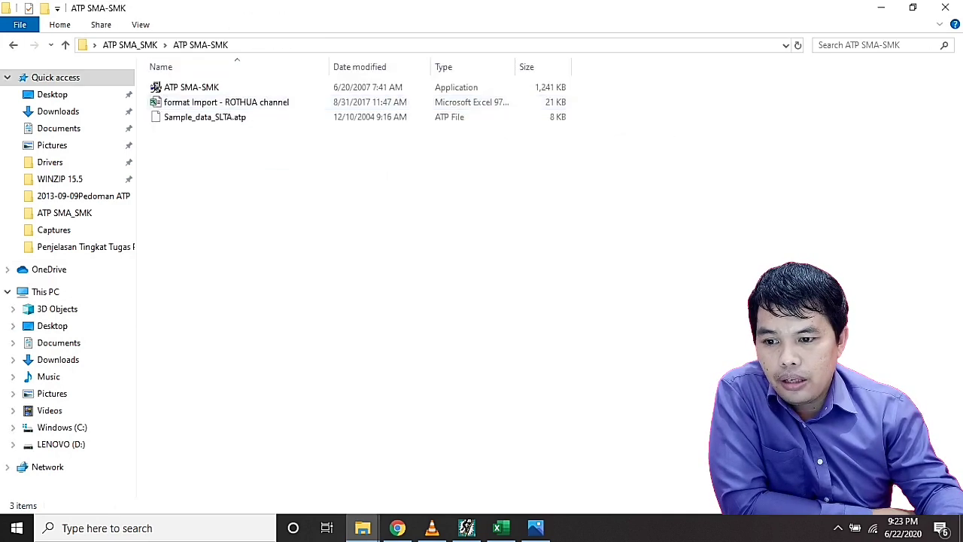
key("alt+Left")
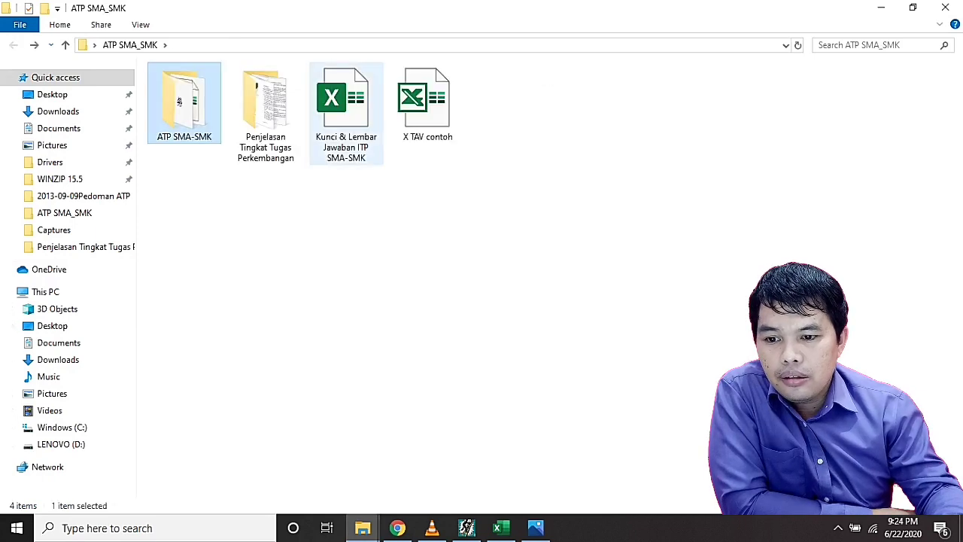
- Open the Kunci & Lembar Jawaban ITP SMA-SMK workbook and examine the answer form on the Lembar jawab sheet, including item 67
left_click(346, 113)
key("Return")
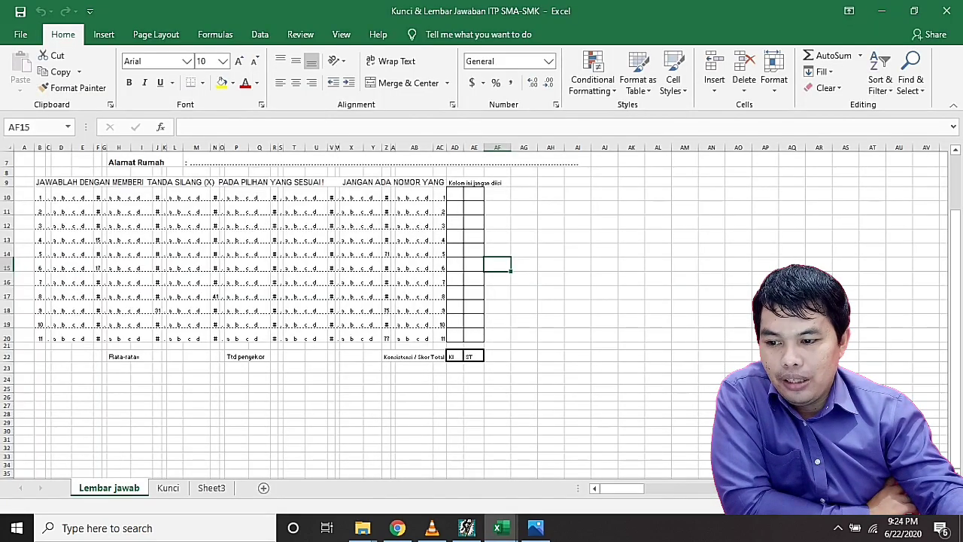
scroll(482, 314, "up", 2)
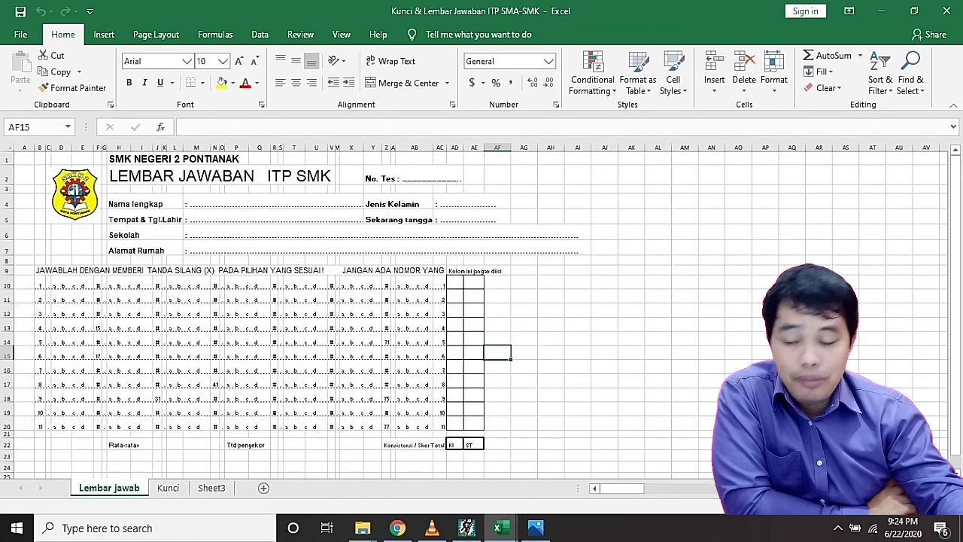
scroll(482, 312, "up", 3)
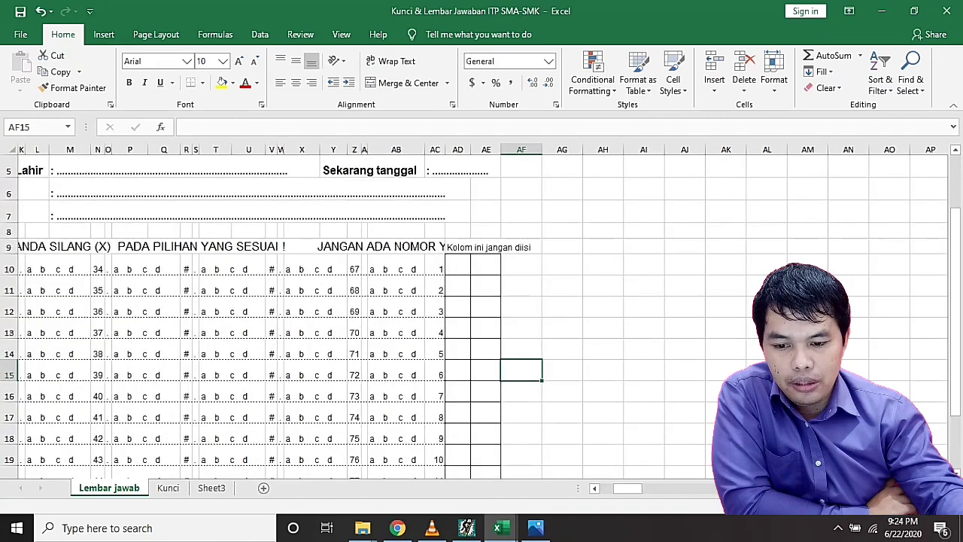
scroll(482, 312, "down", 2)
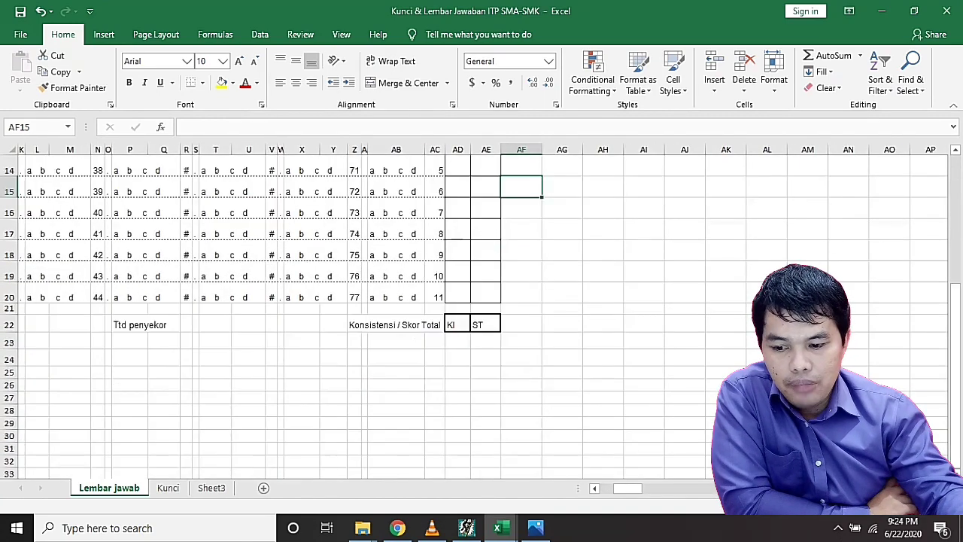
left_click_drag(627, 487, 614, 488)
scroll(613, 487, "up", 1)
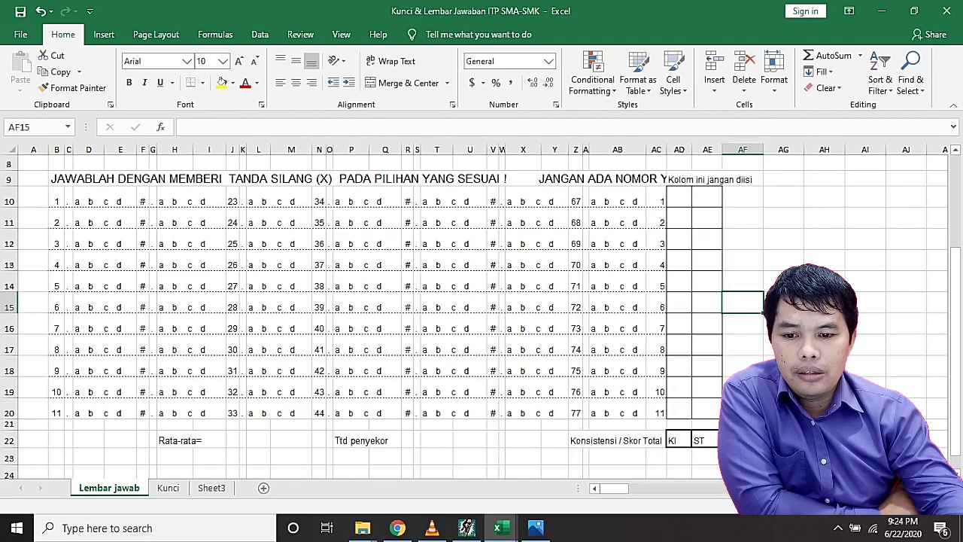
left_click(576, 197)
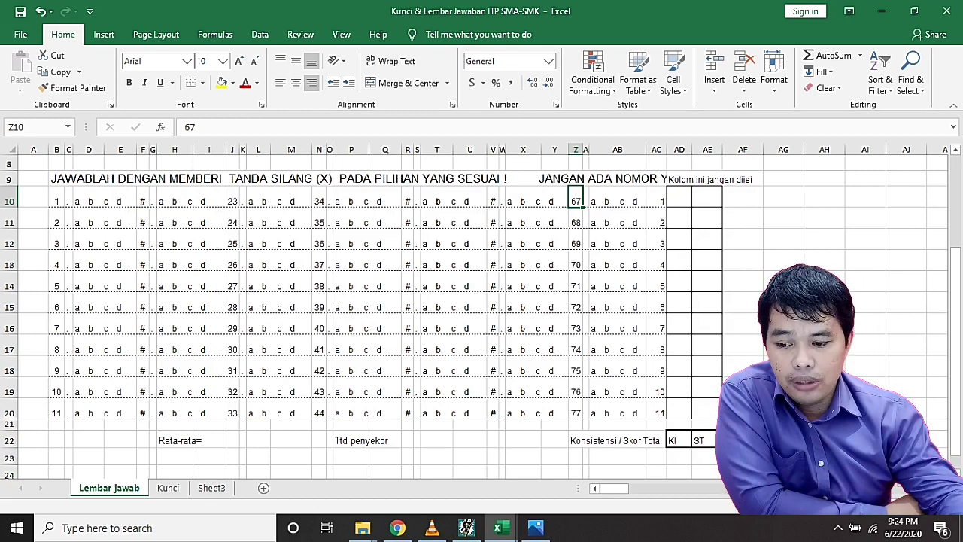
- On the Kunci sheet, compare consistency items 67, 68 and 69 with their matching items 1, 13 and 25
left_click(168, 488)
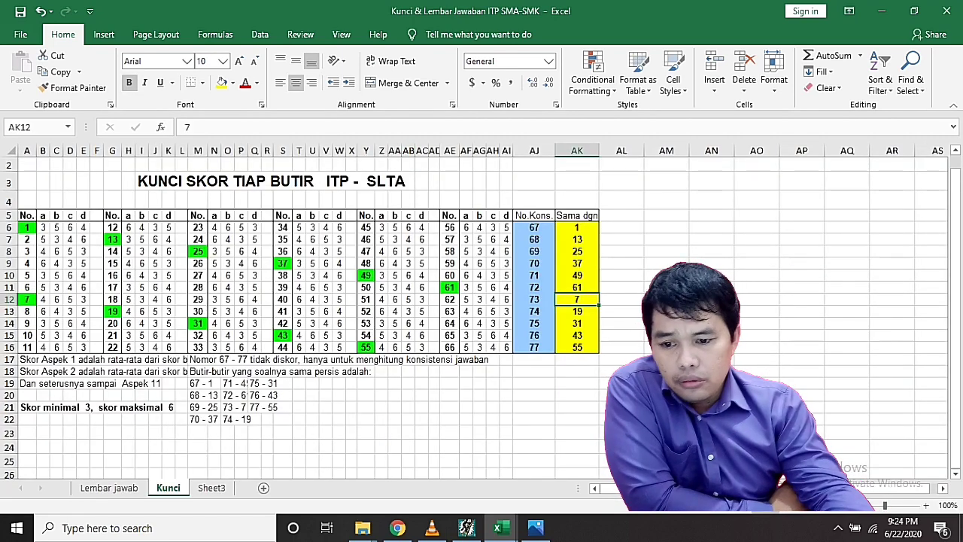
left_click(534, 227)
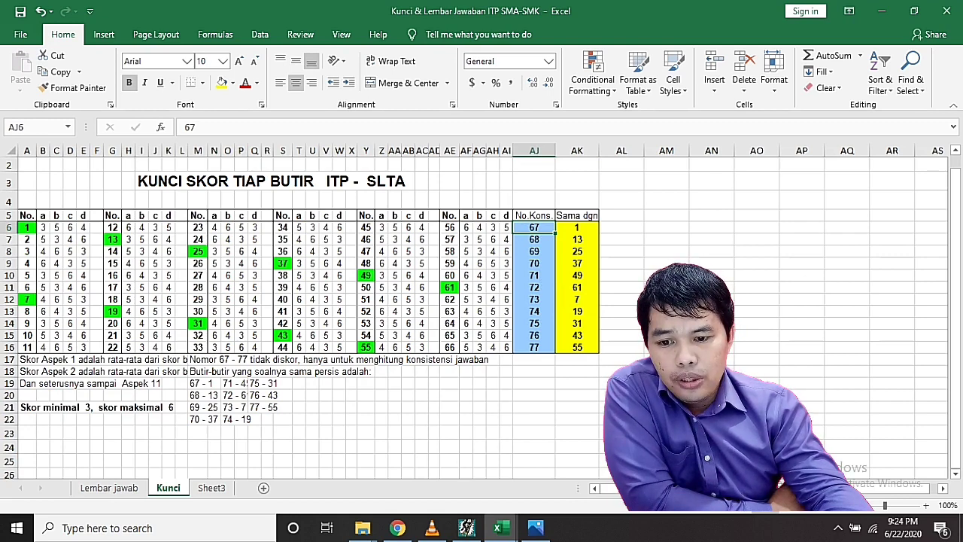
left_click(576, 228)
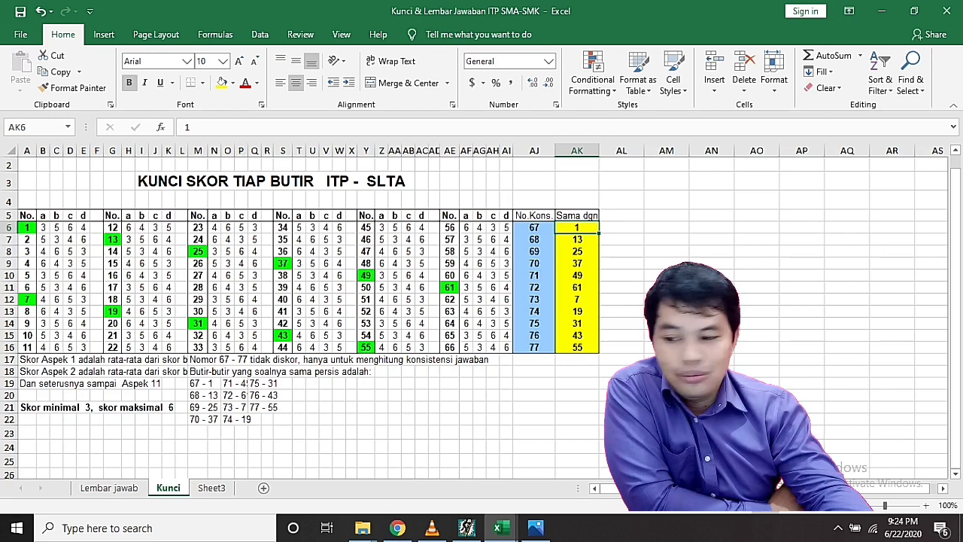
key("Home")
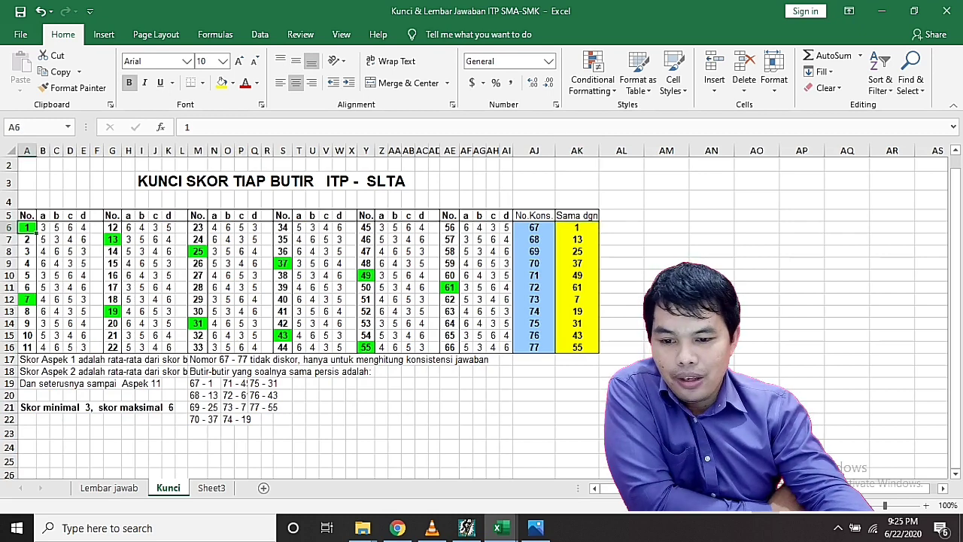
left_click(534, 240)
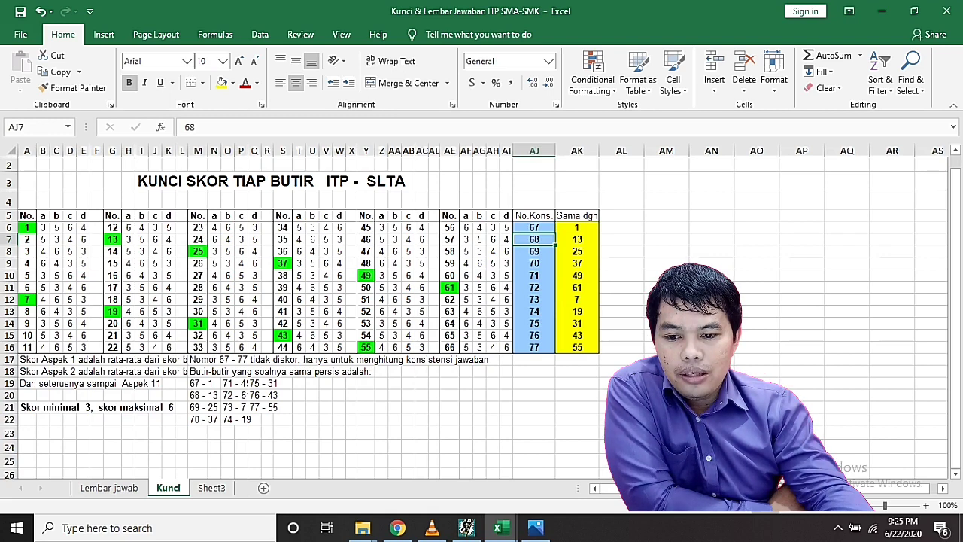
left_click(578, 239)
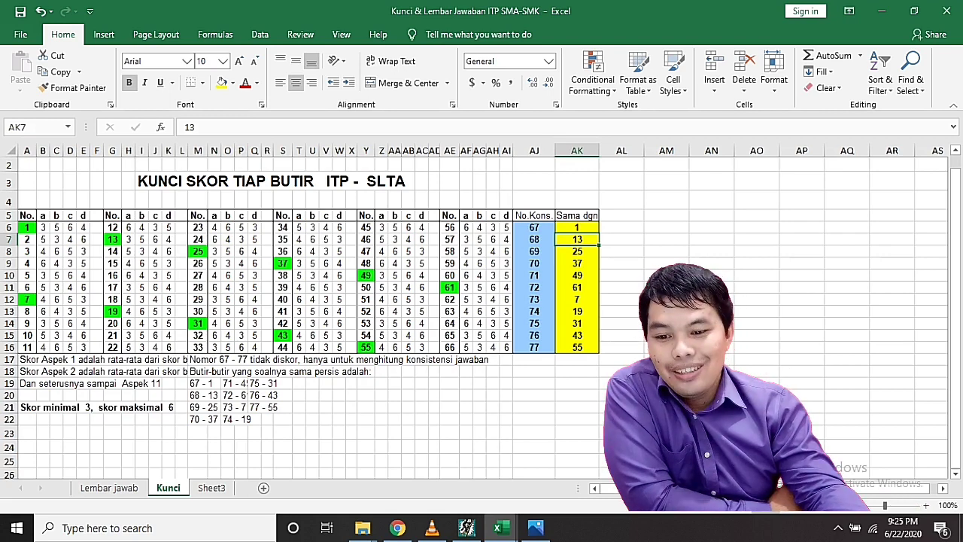
left_click(535, 251)
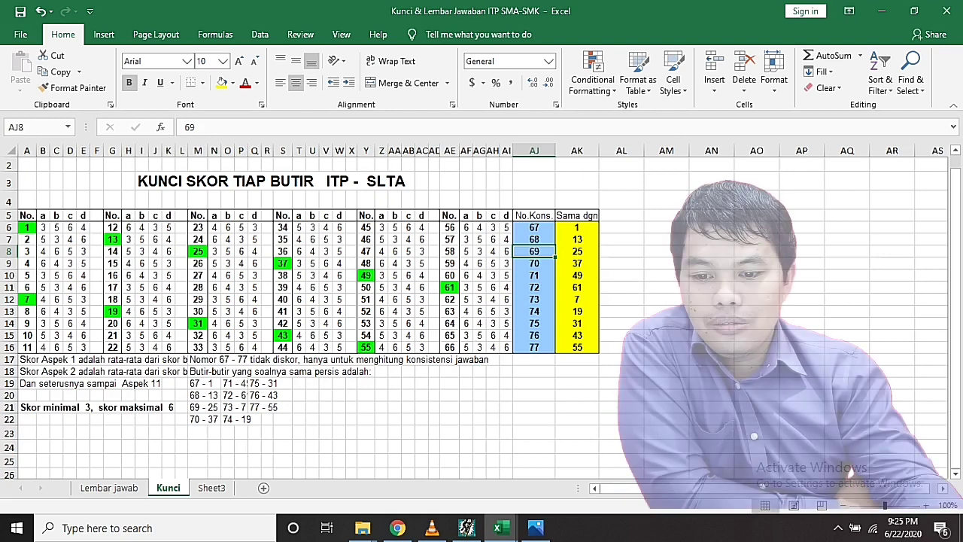
left_click(578, 251)
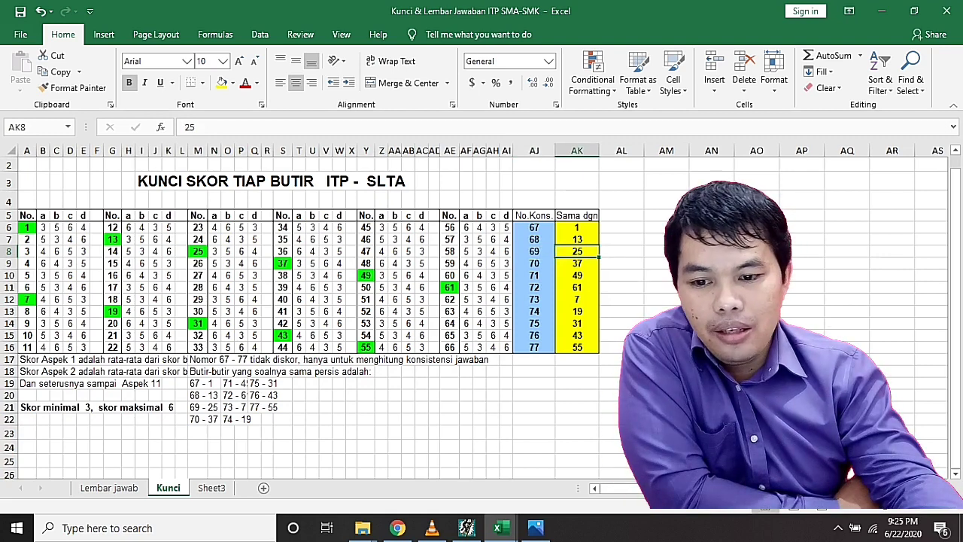
- On the Kunci sheet, go through consistency items 67 to 77 and check which item number 67 is paired with
left_click(535, 228)
left_click(535, 264)
left_click(534, 312)
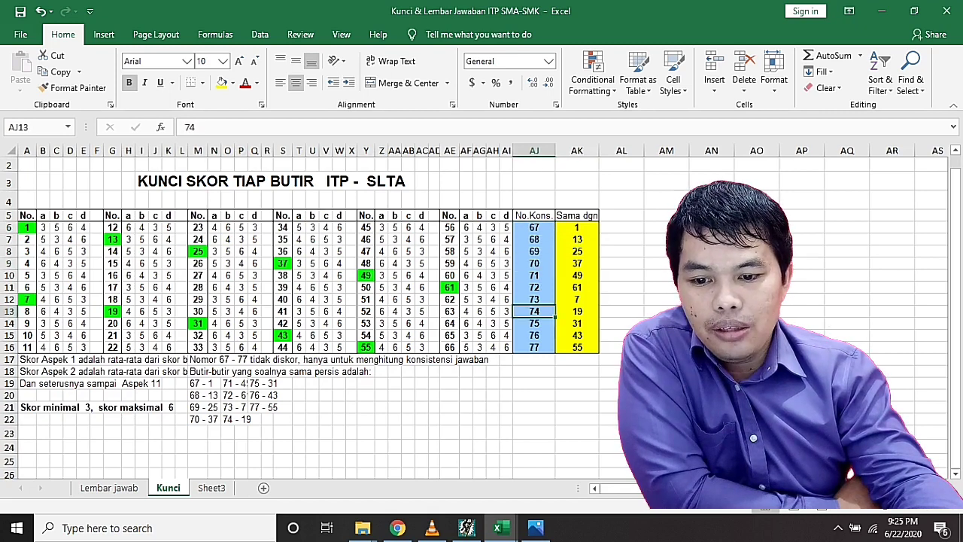
left_click(534, 336)
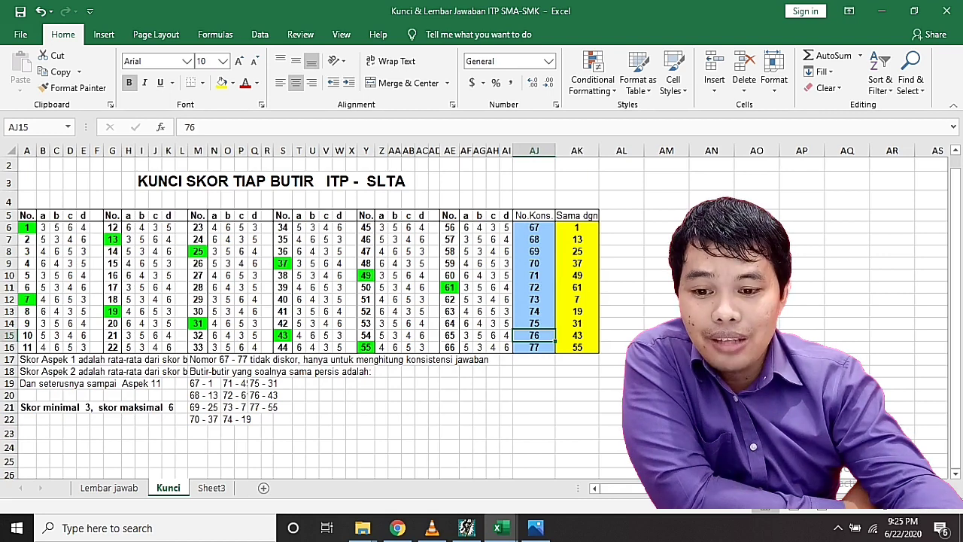
key("Return")
key("Return")
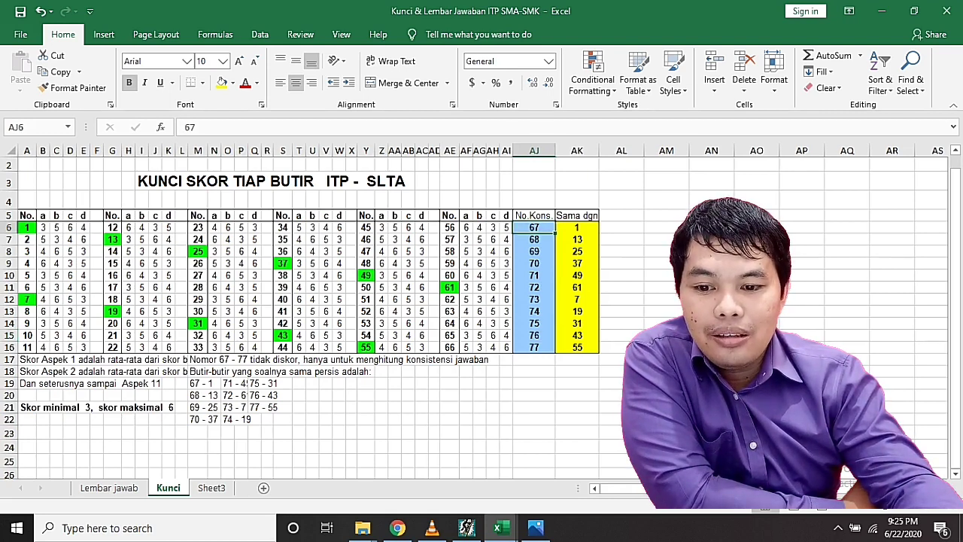
left_click(577, 227)
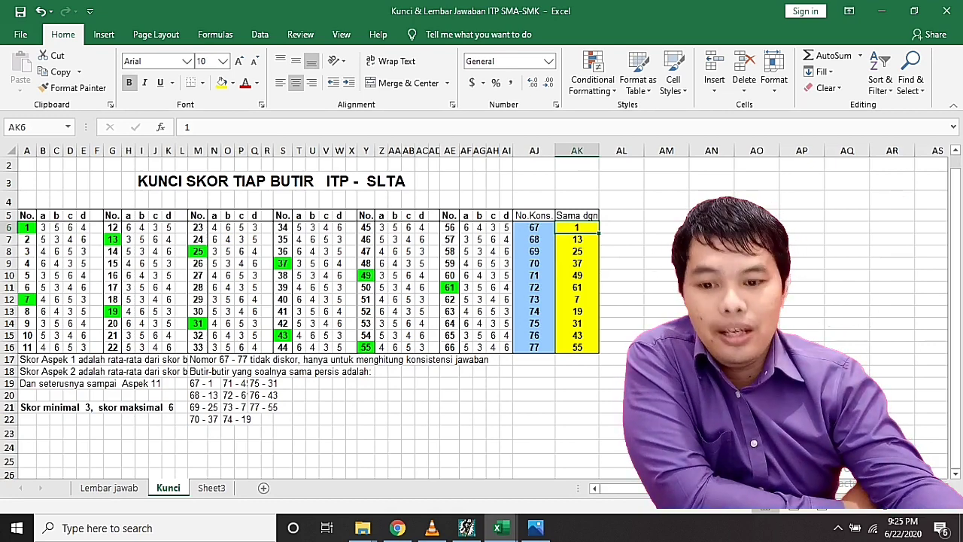
left_click(535, 228)
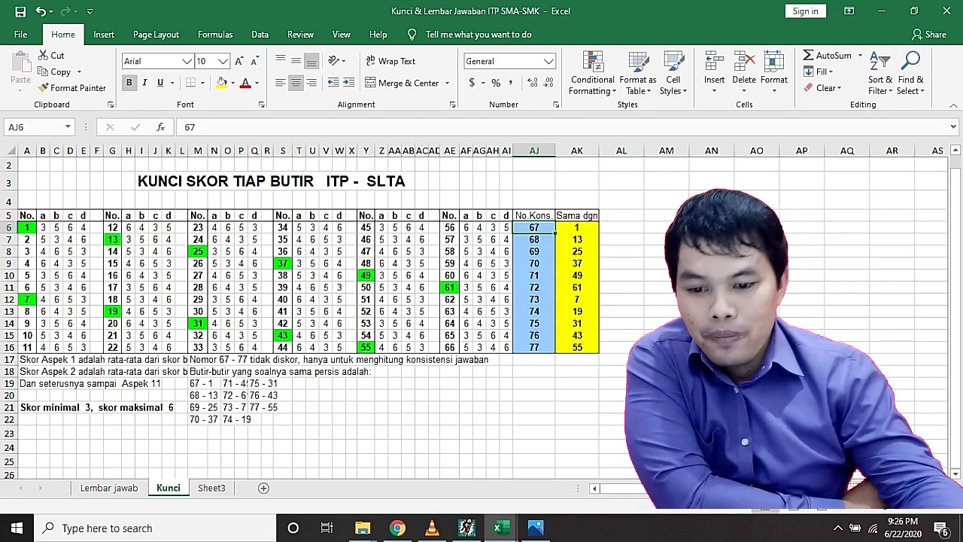
left_click(534, 251)
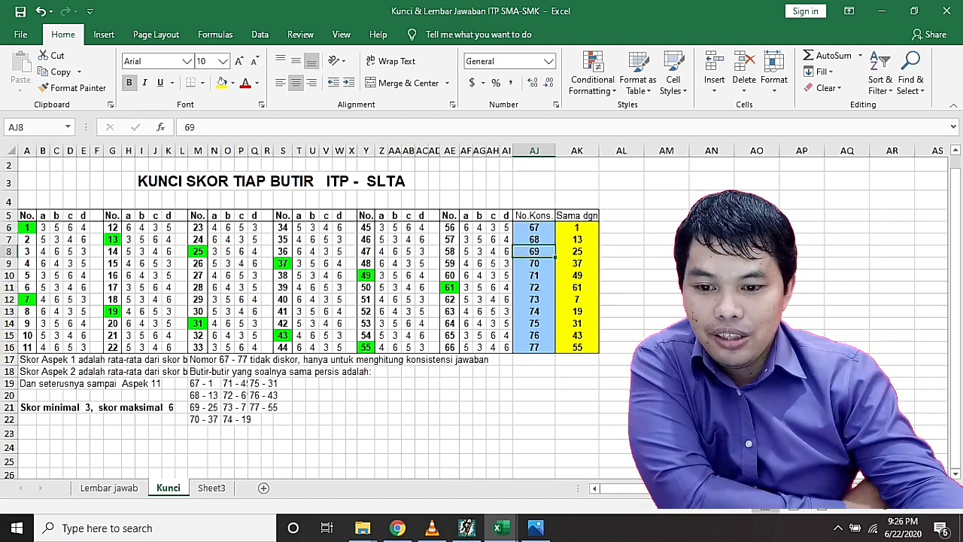
left_click(534, 348)
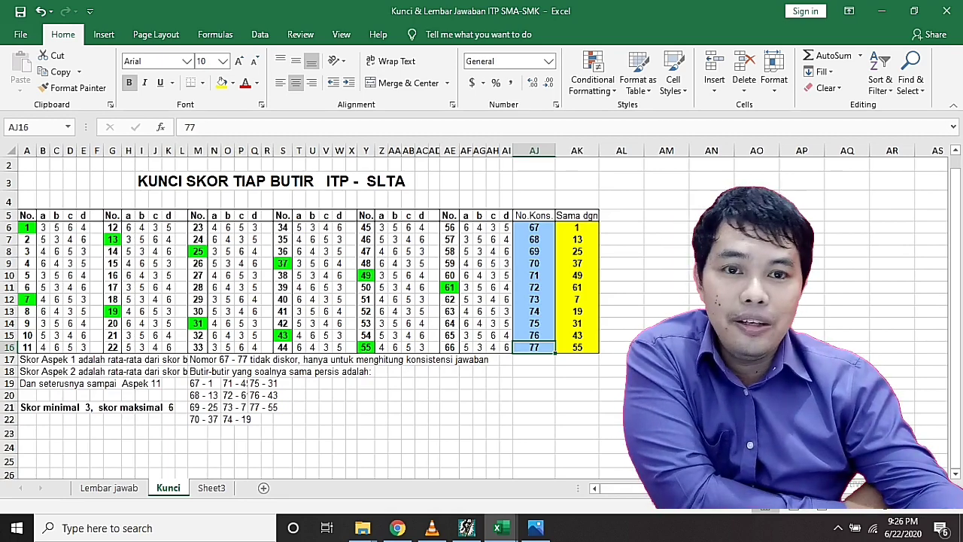
scroll(301, 316, "up", 1)
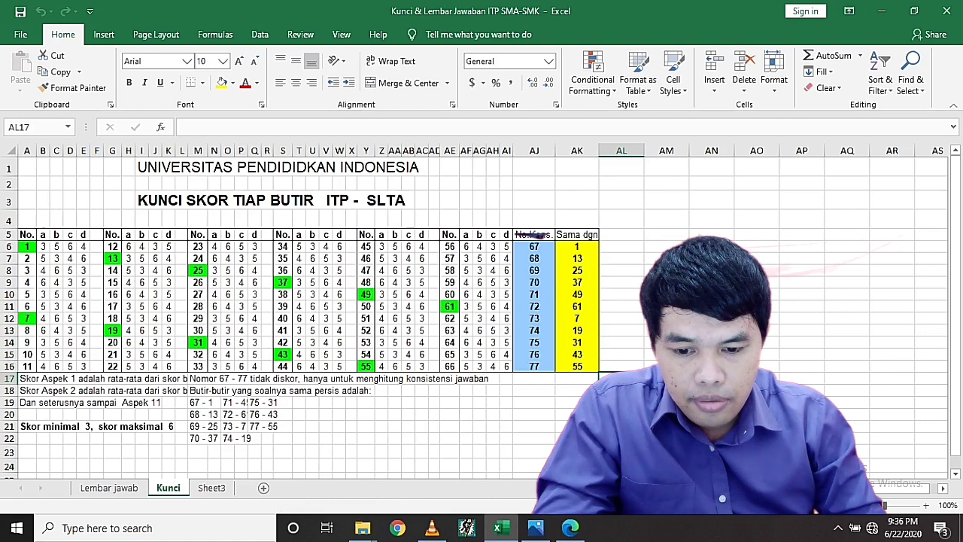
- Switch to the inventory booklet PDFs in Edge and view the opening page in IMG.pdf and the final page in IMG_0008.pdf
key("alt+Tab")
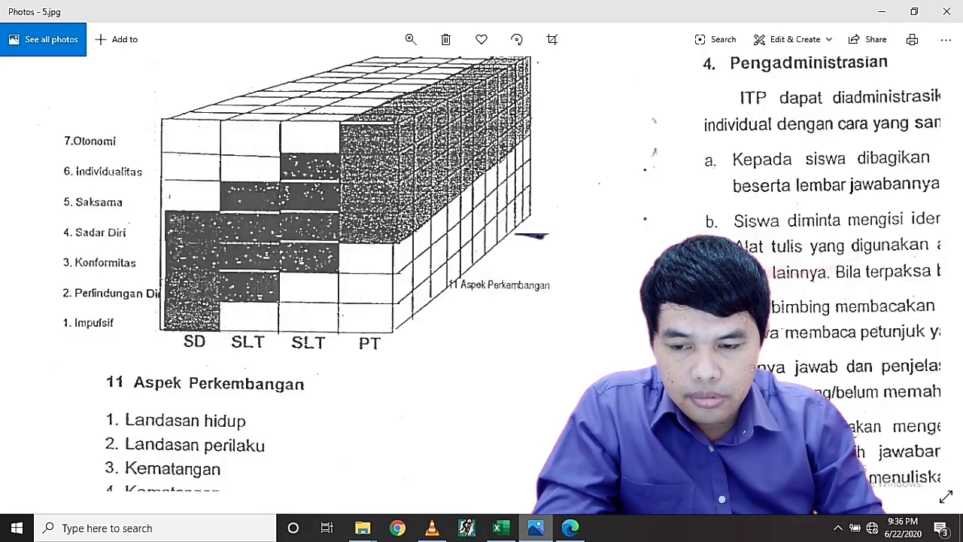
left_click(570, 528)
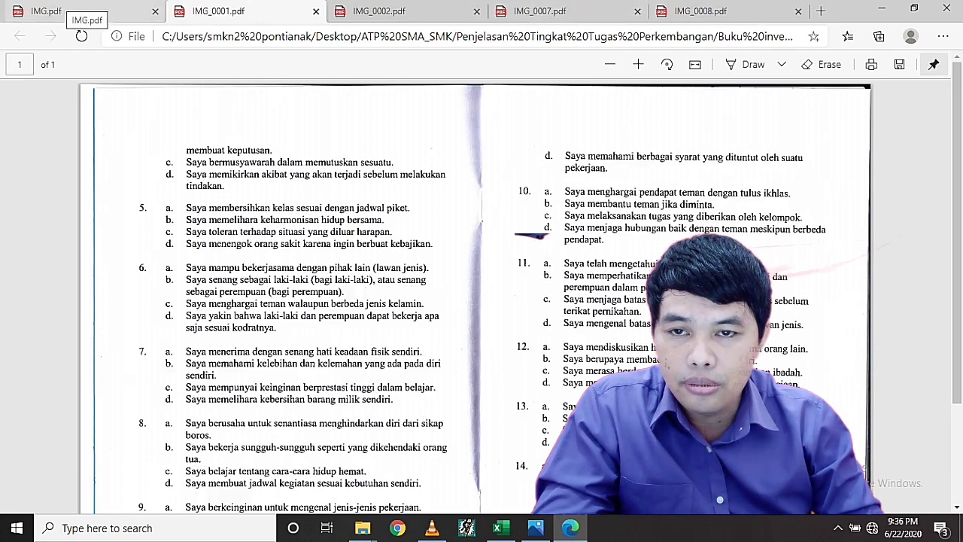
left_click(60, 11)
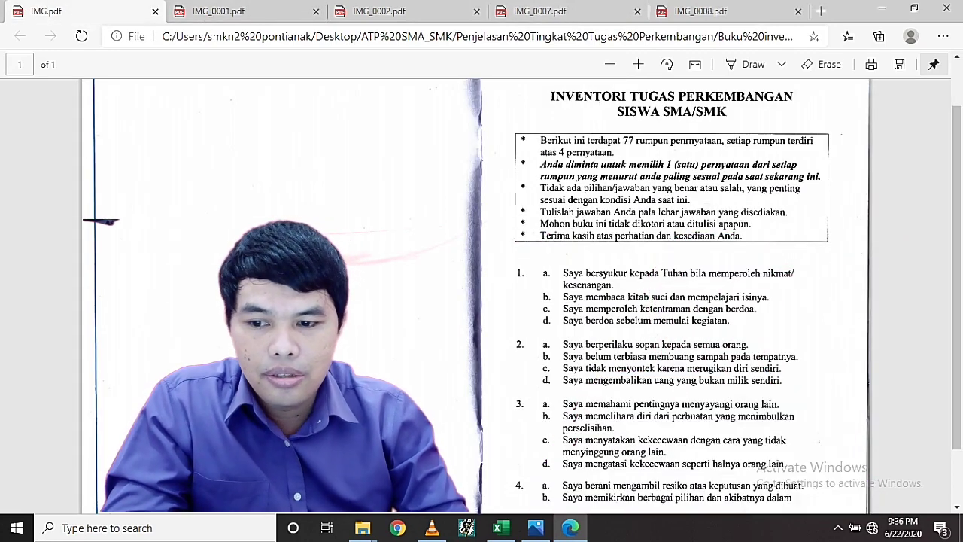
left_click(700, 11)
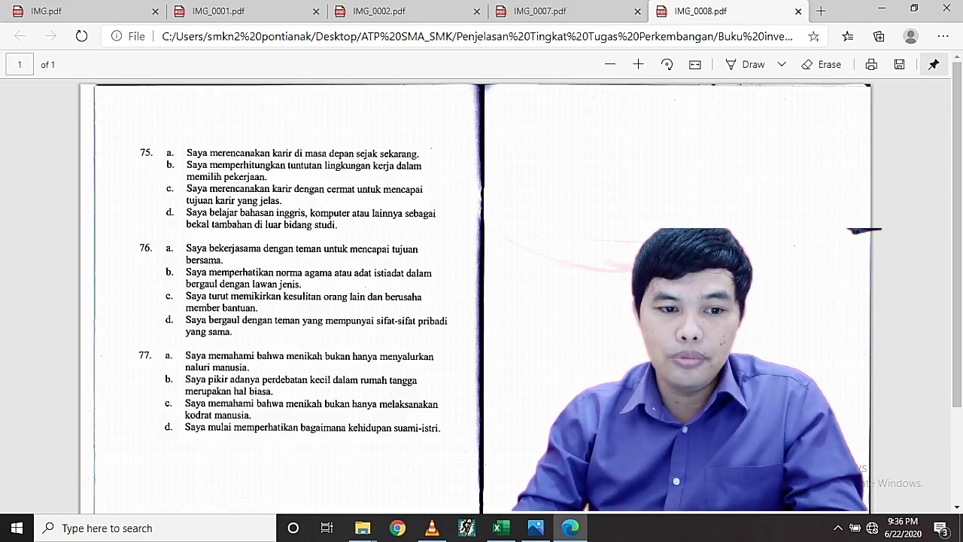
key("ctrl+shift+Tab")
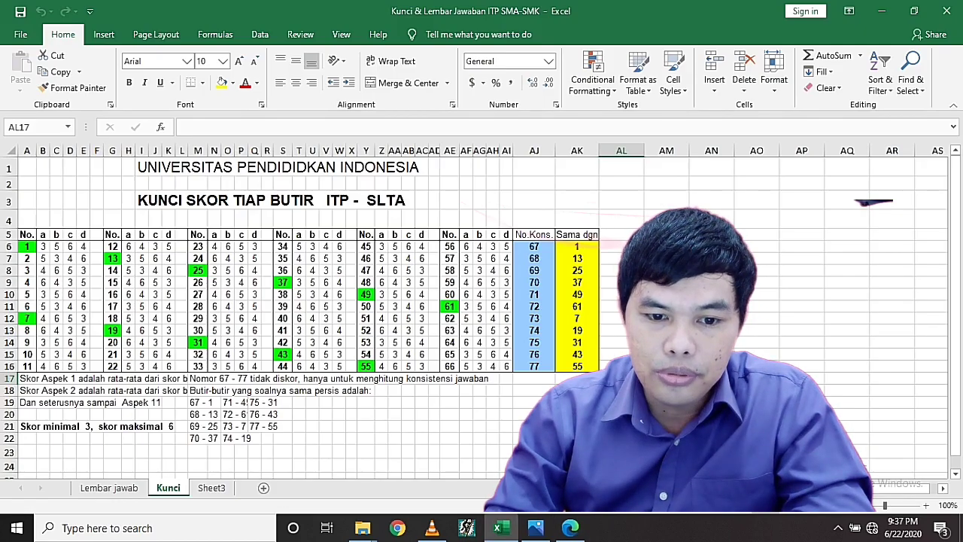
- Check the pairing of items 67 and 1 on the Kunci sheet, and compare their statements in IMG_0007.pdf and IMG.pdf
left_click(533, 246)
left_click(577, 246)
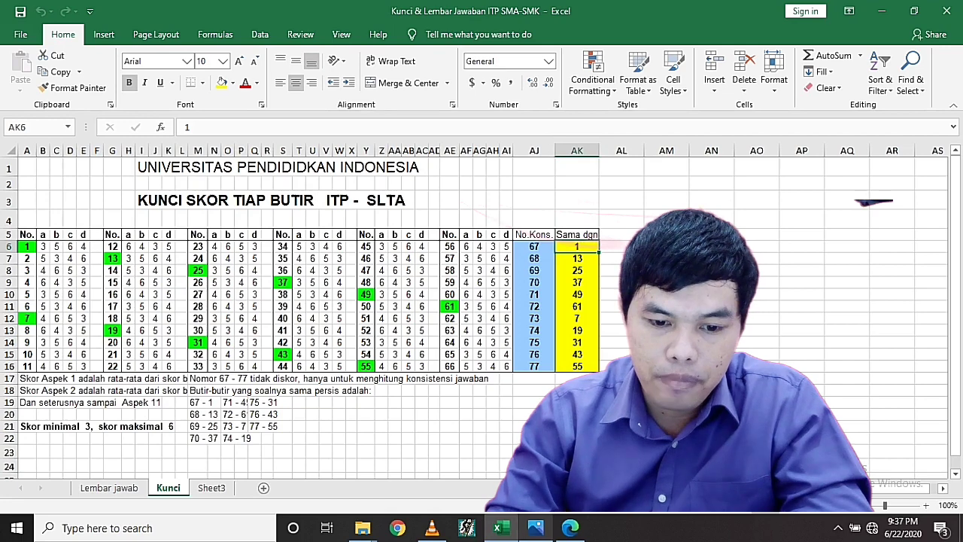
left_click(484, 388)
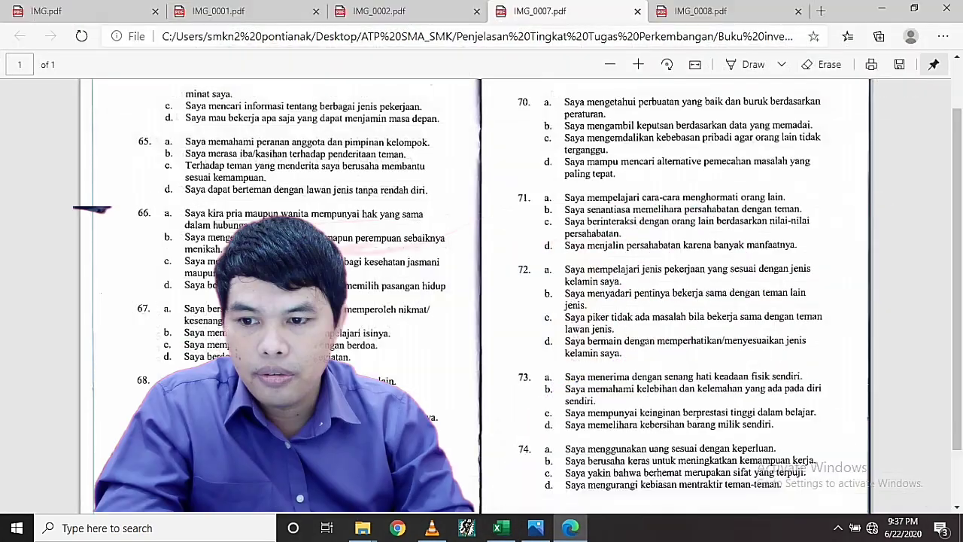
key("ctrl+1")
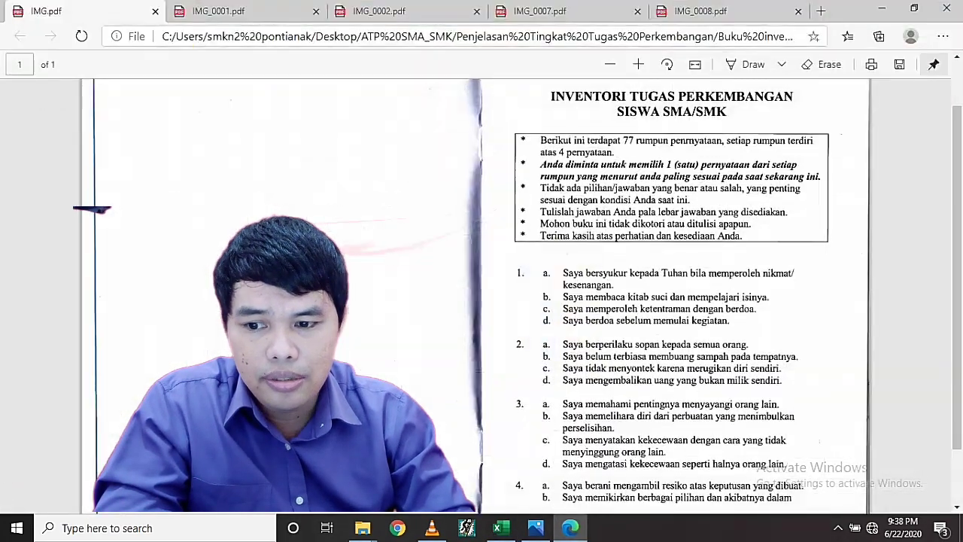
left_click(579, 10)
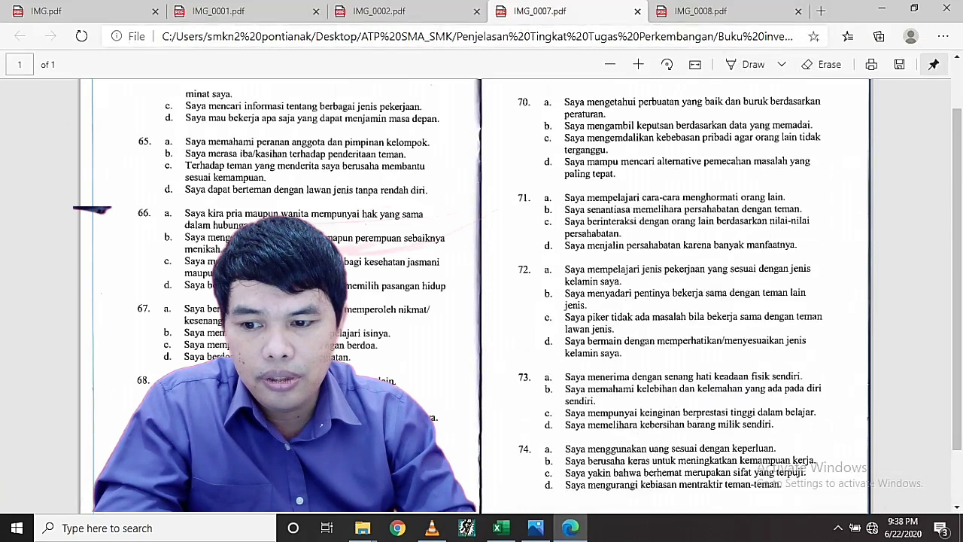
left_click(86, 12)
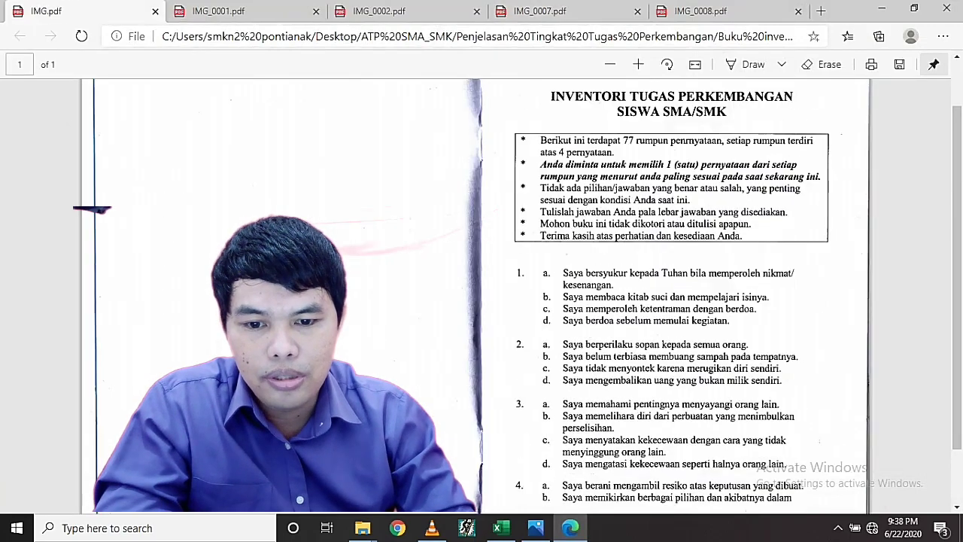
key("ctrl+4")
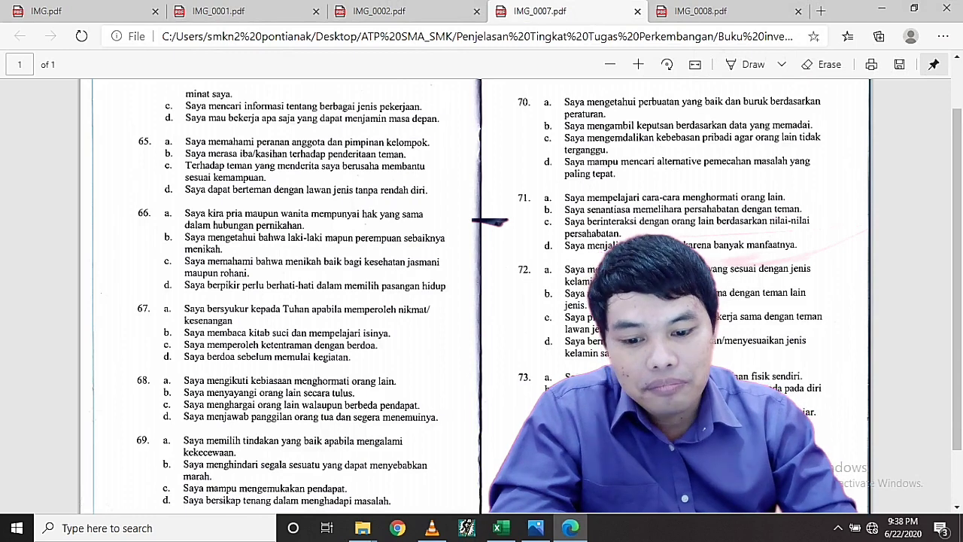
- Return to the Kunci sheet and look up the item paired with consistency item 68
mouse_move(536, 529)
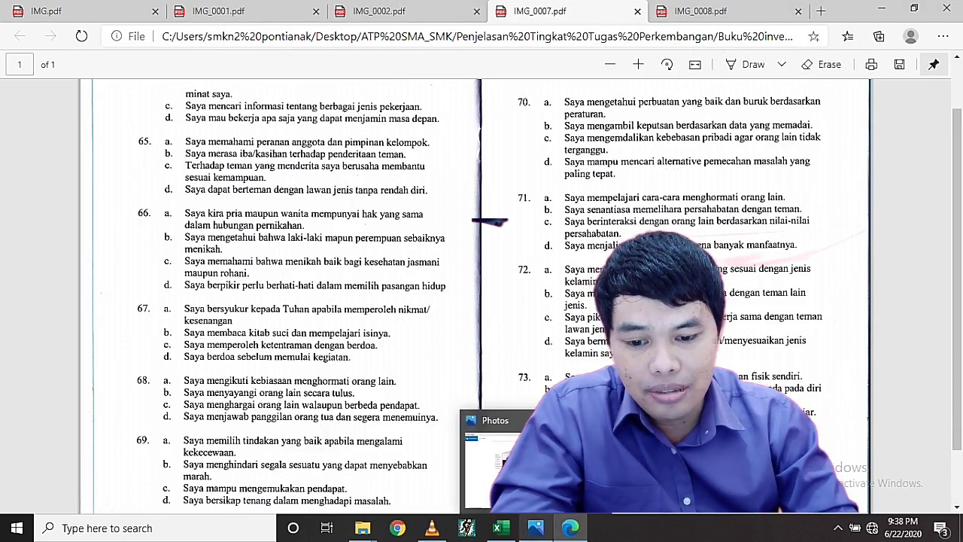
left_click(497, 528)
left_click(534, 258)
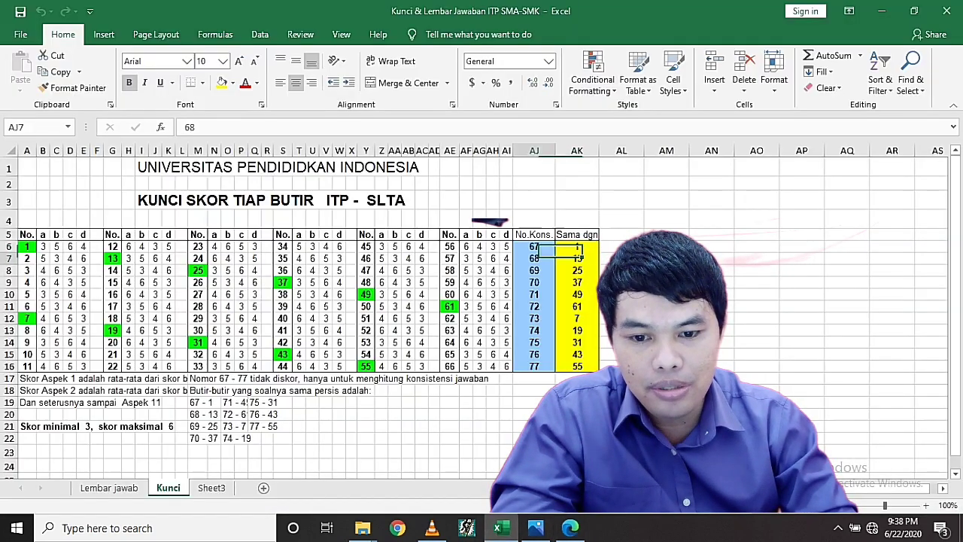
left_click(577, 258)
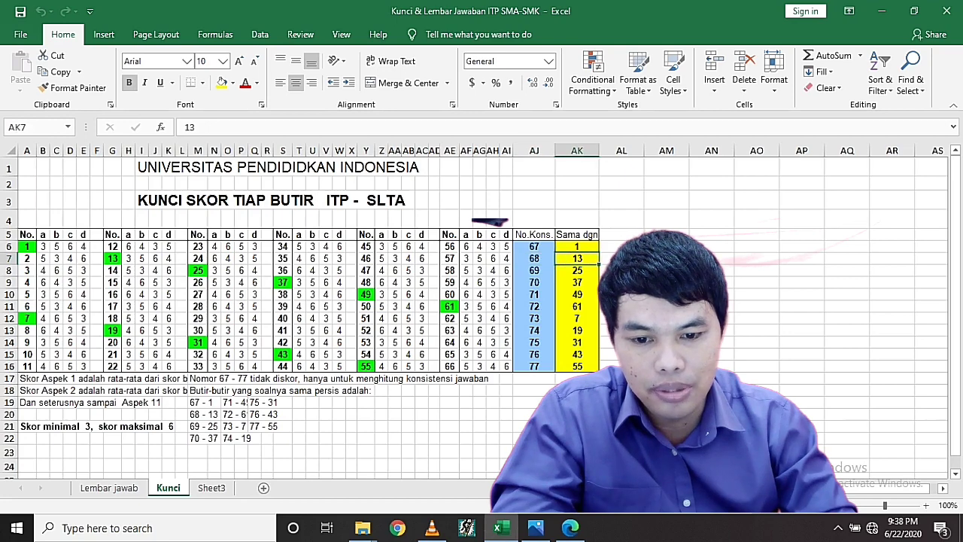
- Compare the statements of item 68 in IMG_0007.pdf with those of item 13 in IMG_0001.pdf
left_click(536, 528)
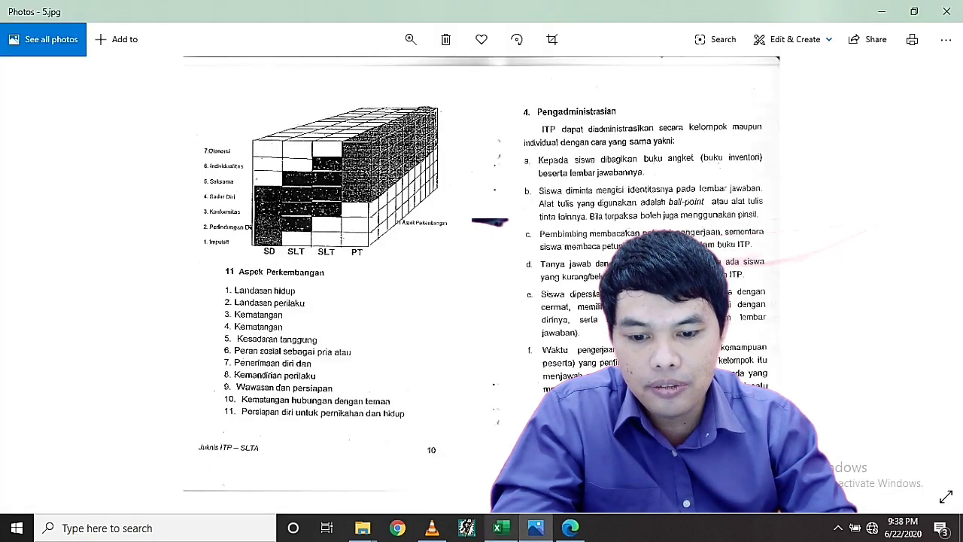
left_click(536, 529)
left_click(535, 528)
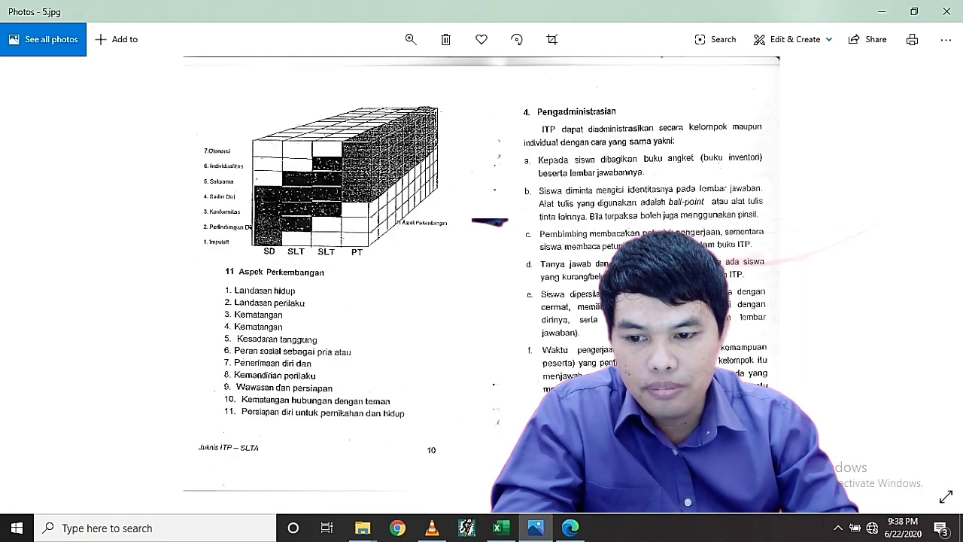
left_click(570, 528)
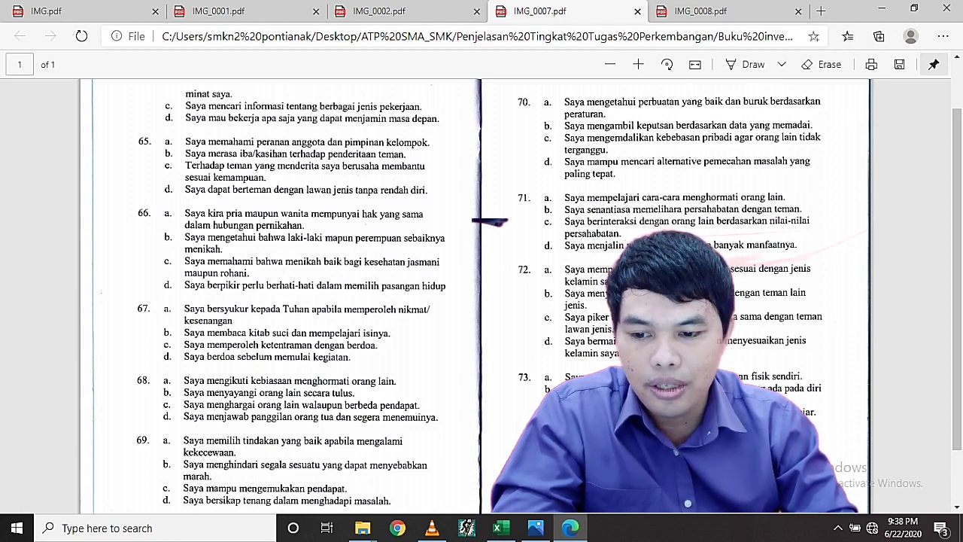
mouse_move(570, 528)
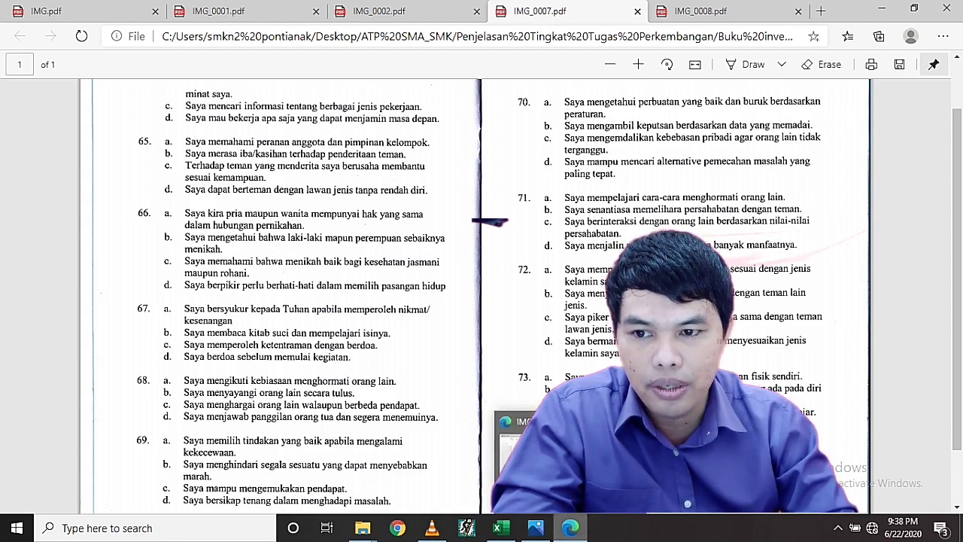
left_click(218, 11)
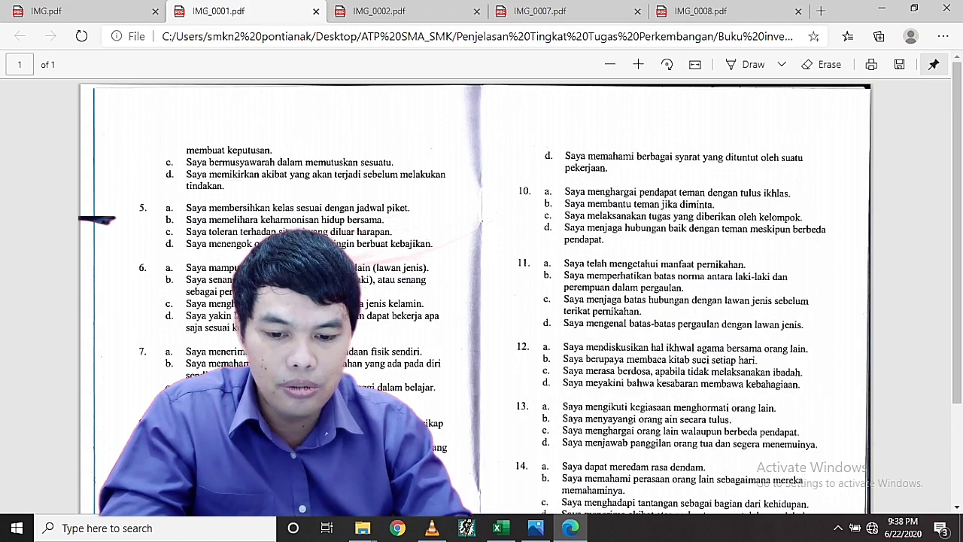
left_click(571, 528)
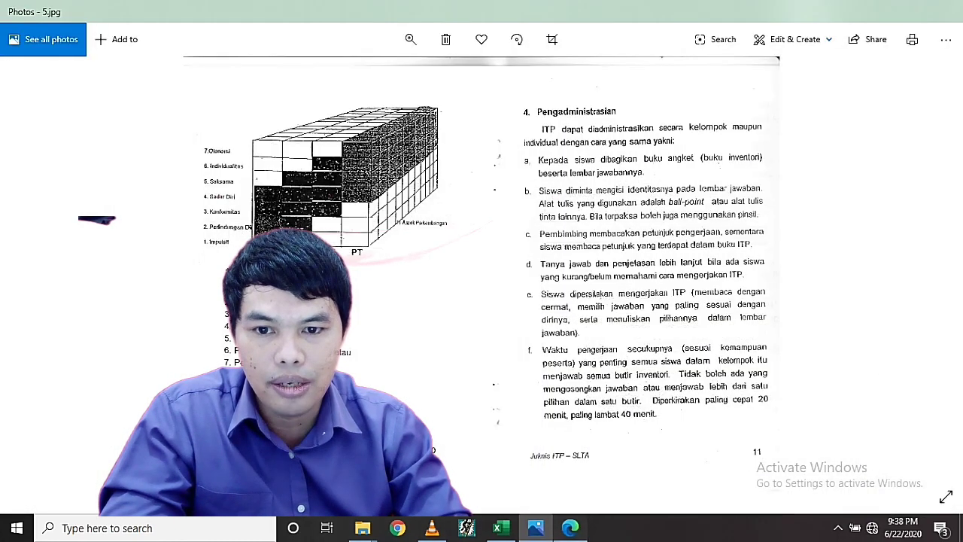
left_click(570, 528)
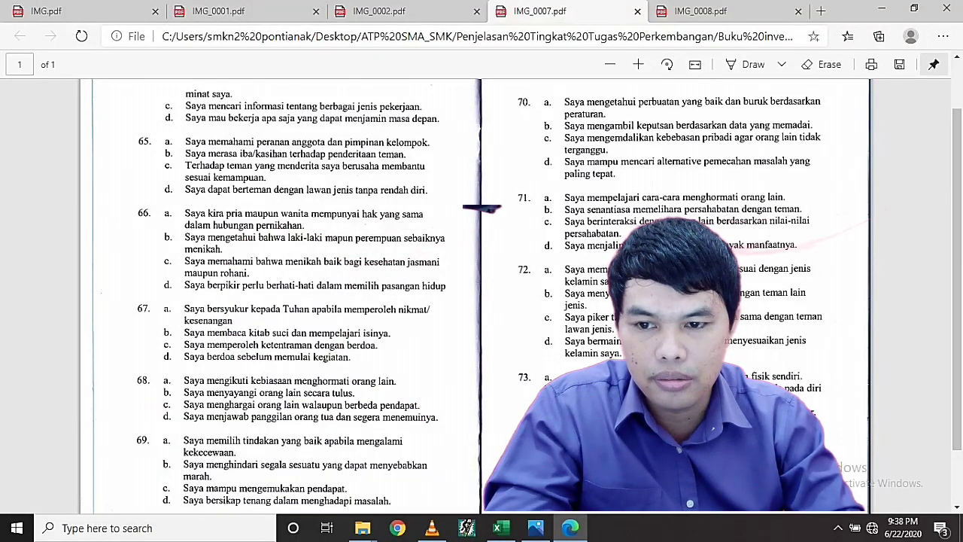
left_click(571, 528)
left_click(570, 528)
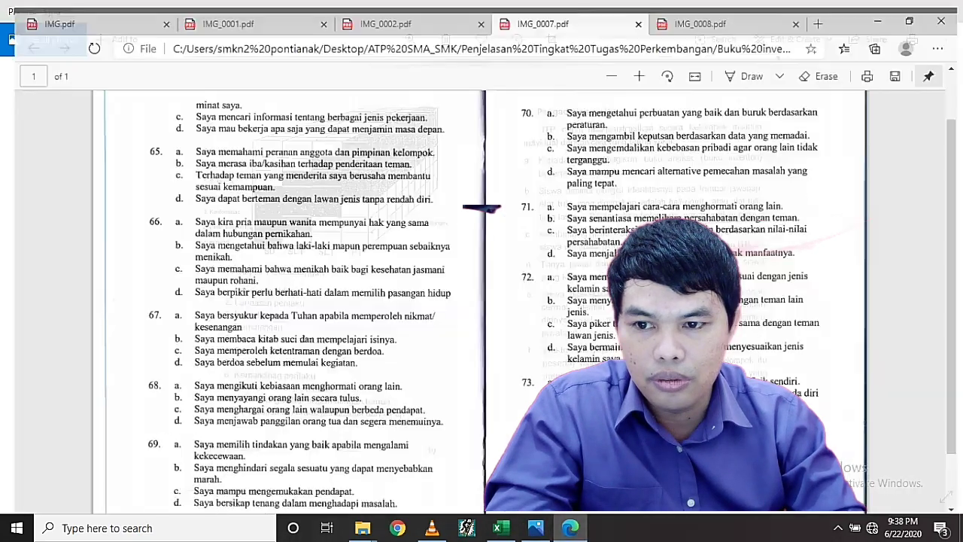
left_click(218, 12)
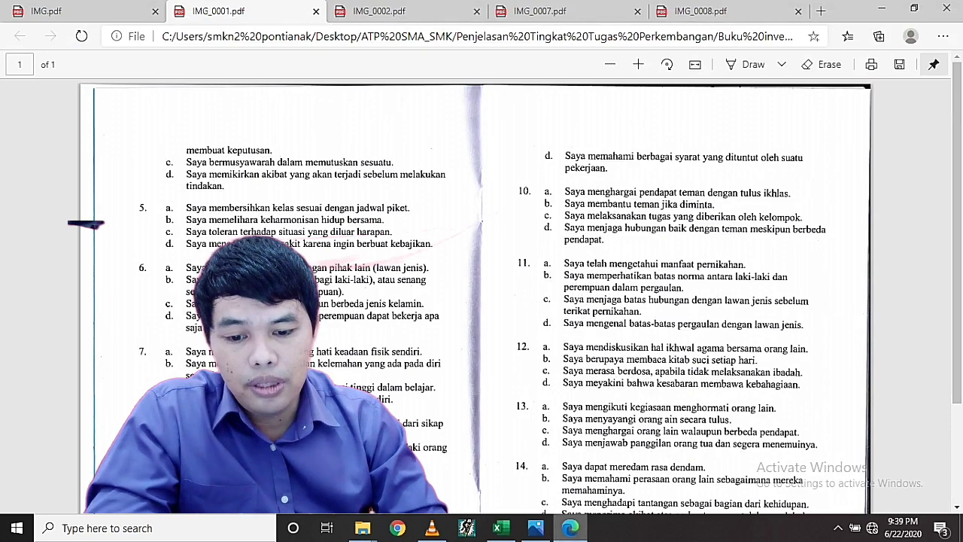
key("alt+Tab")
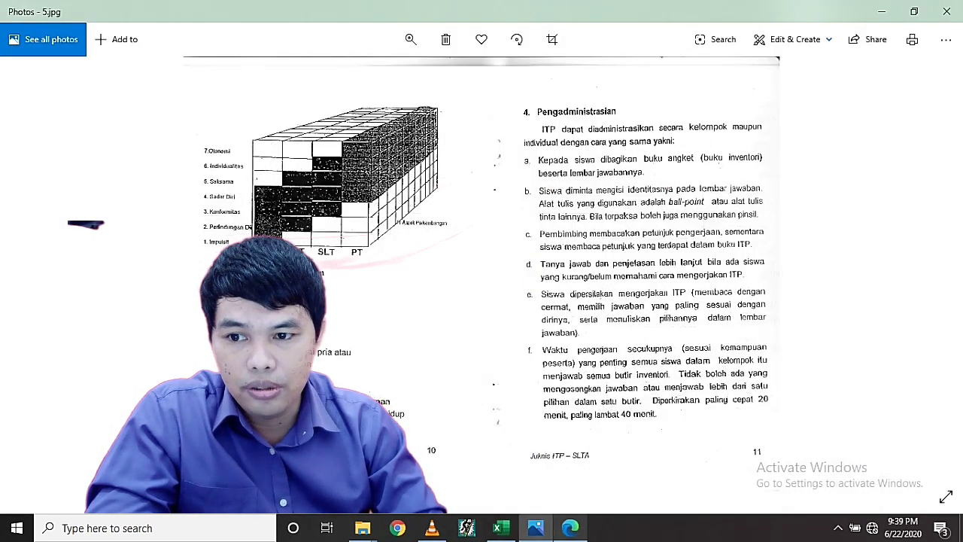
key("alt+Tab")
key("ctrl+Tab")
key("ctrl+Tab")
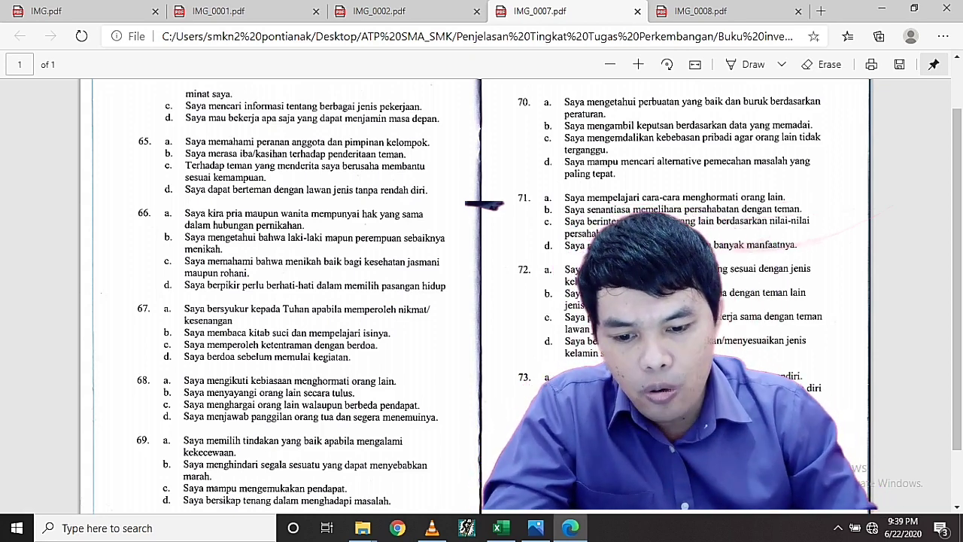
- Go back to the Excel workbook and show the answer form on the Lembar jawab sheet
key("alt+Tab")
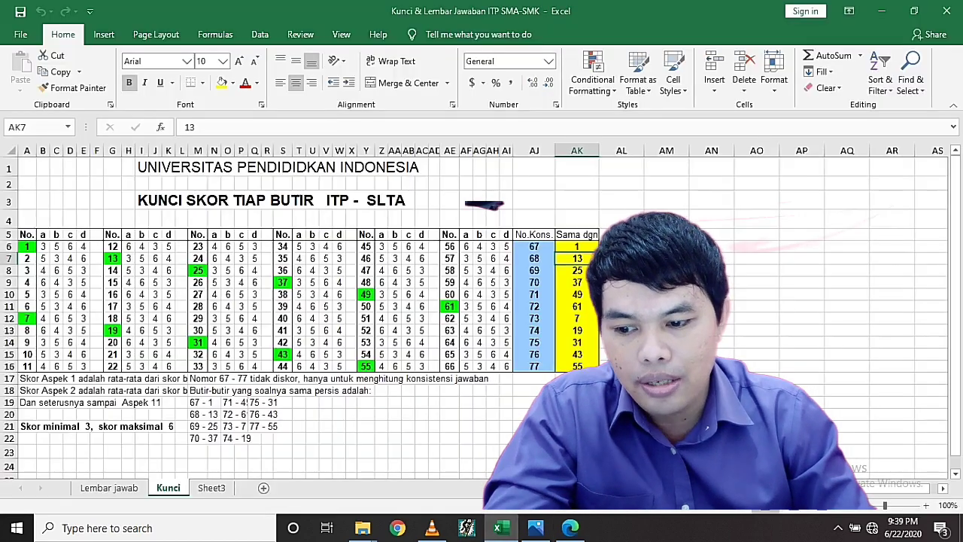
key("ctrl+Page_Up")
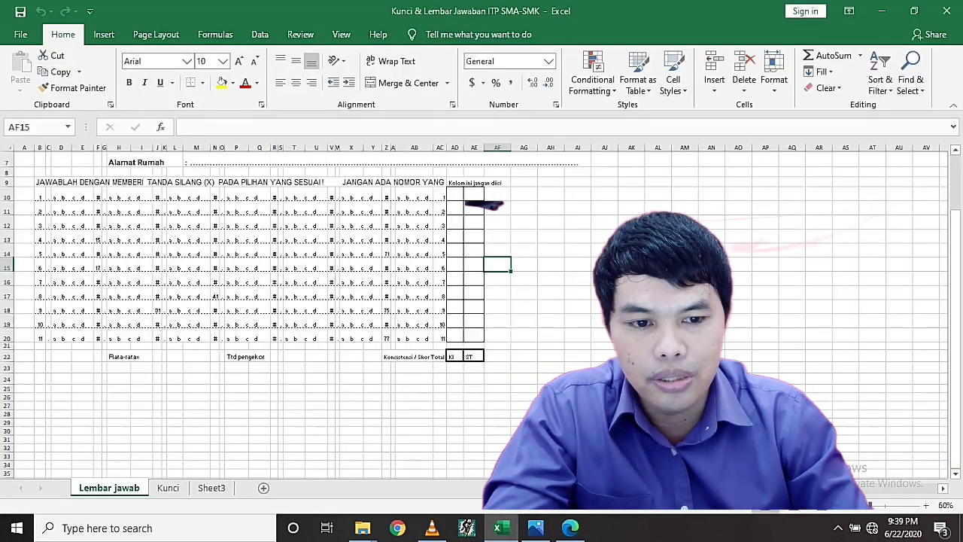
- Enlarge the Lembar jawab sheet to 90% and look over the ITP answer form's identity fields, item grid and scoring columns
scroll(301, 301, "up", 2)
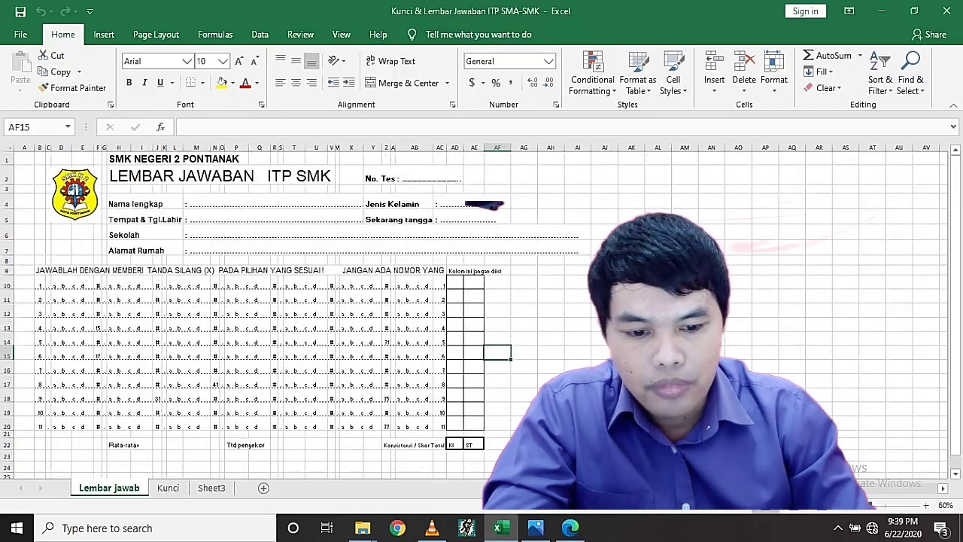
left_click(926, 506)
left_click(927, 506)
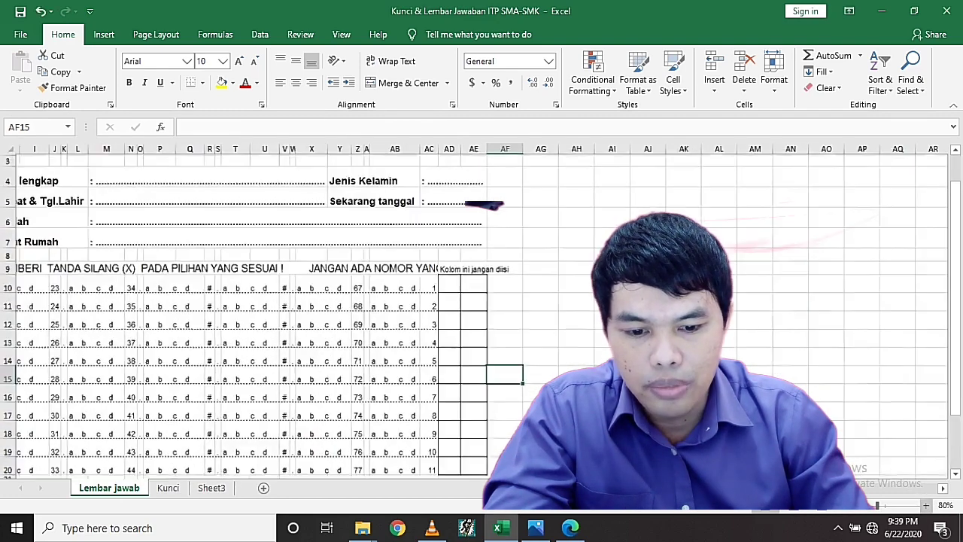
left_click(926, 506)
scroll(301, 301, "left", 3)
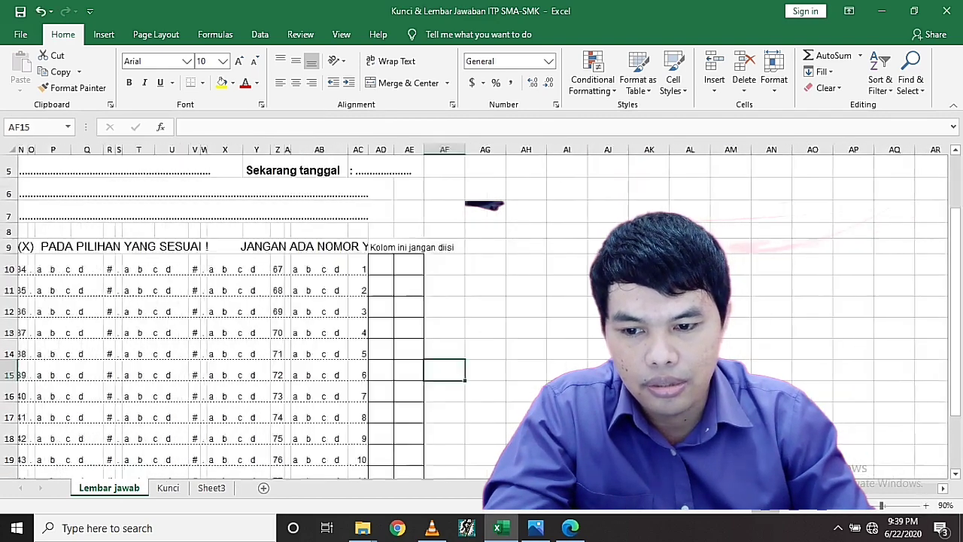
scroll(301, 301, "down", 5)
scroll(301, 301, "left", 3)
scroll(301, 301, "up", 6)
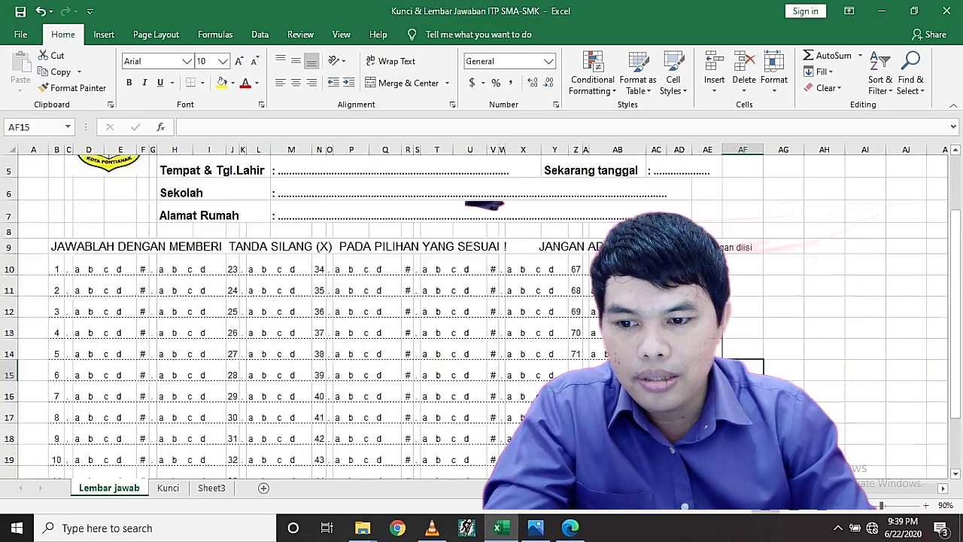
scroll(481, 316, "down", 1)
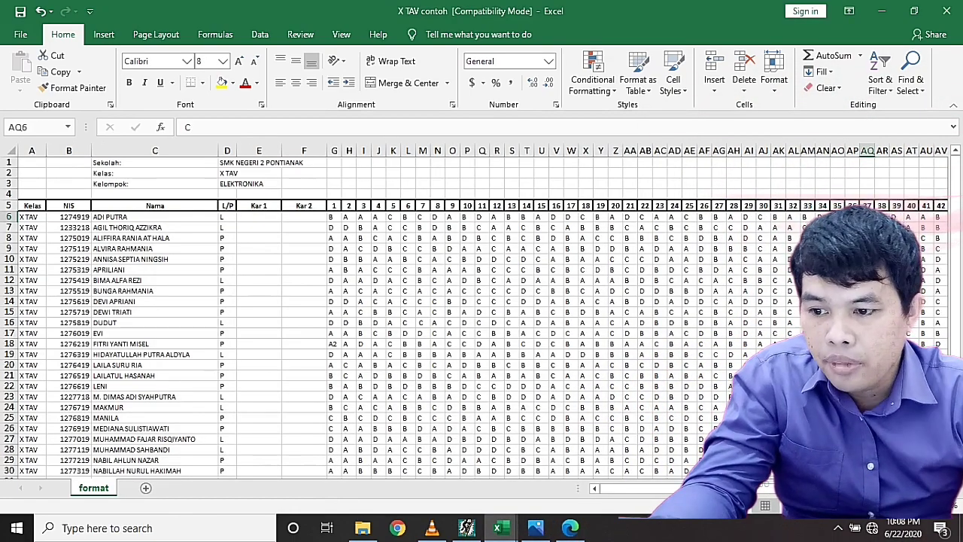
- In the X TAV contoh workbook, review the Kelas, NIS and Nama columns down to the last student row
left_click(32, 206)
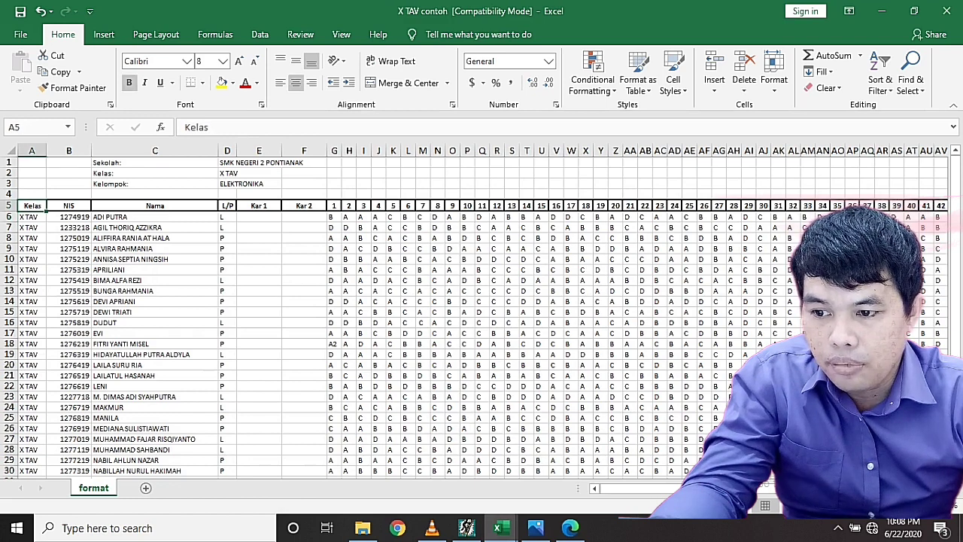
left_click_drag(30, 216, 30, 470)
left_click_drag(68, 206, 68, 470)
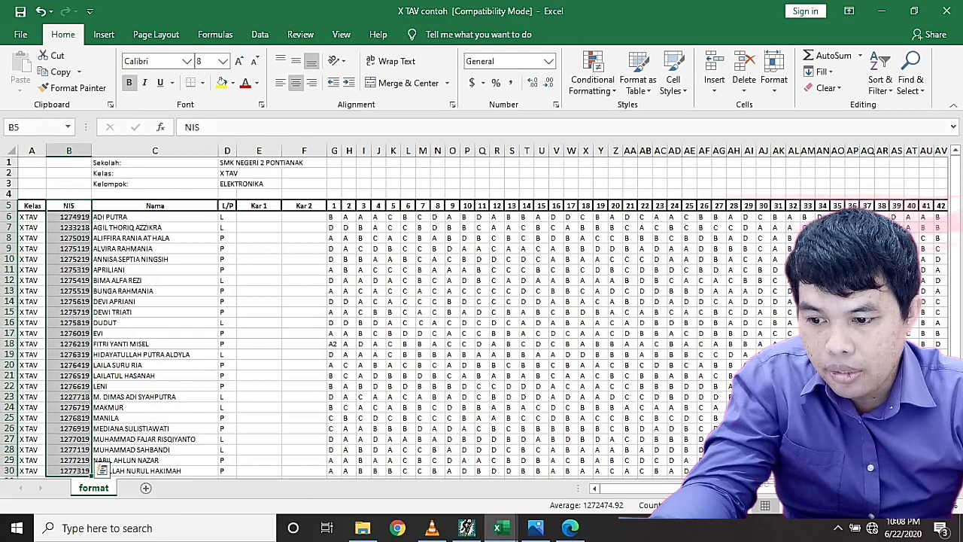
left_click_drag(155, 206, 155, 481)
scroll(482, 316, "down", 8)
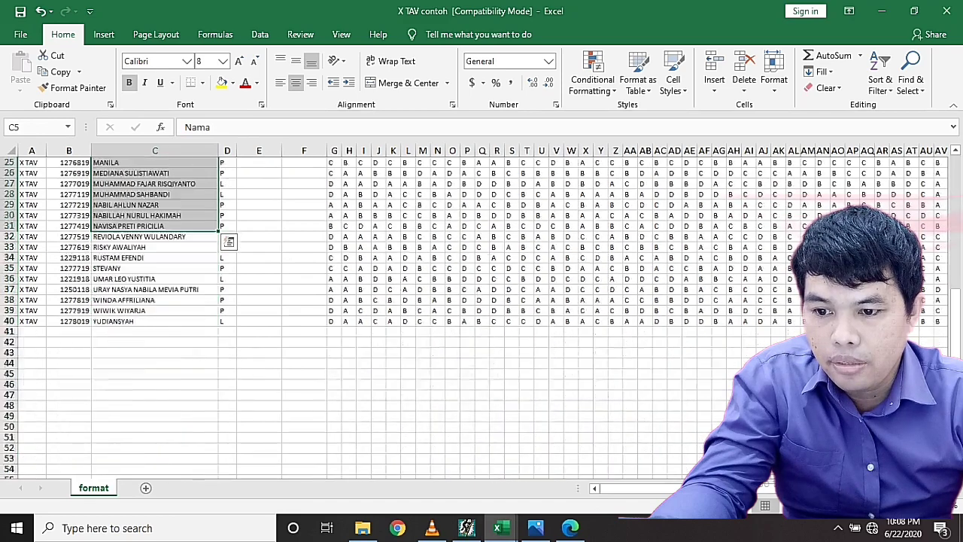
scroll(482, 316, "up", 8)
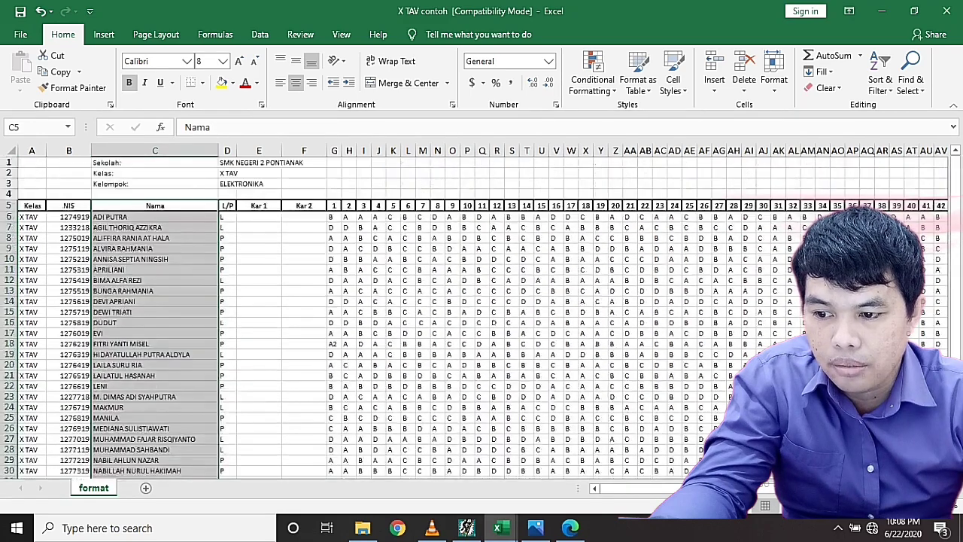
- Review the L/P column and the Kar 1 and Kar 2 columns of the student table
left_click_drag(227, 217, 226, 461)
scroll(481, 316, "up", 3)
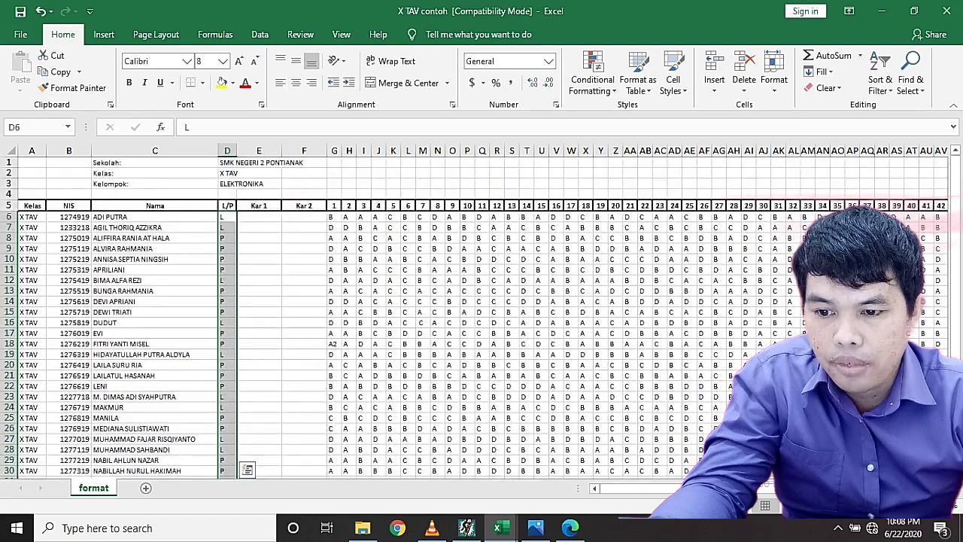
left_click(259, 217)
left_click(304, 217)
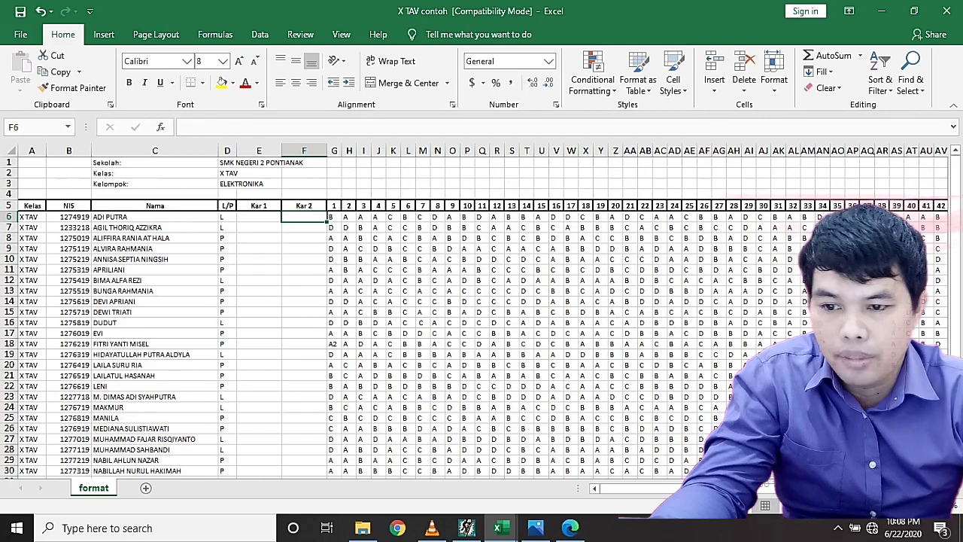
- Check item 1's answer options on the Lembar jawab sheet, and locate the first student's item 1 answer in X TAV contoh
left_click(496, 527)
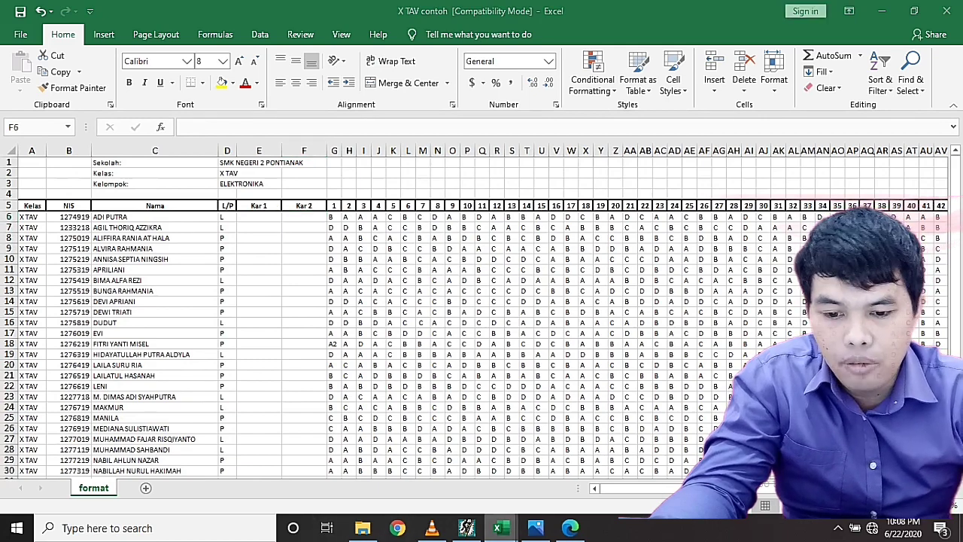
left_click(424, 466)
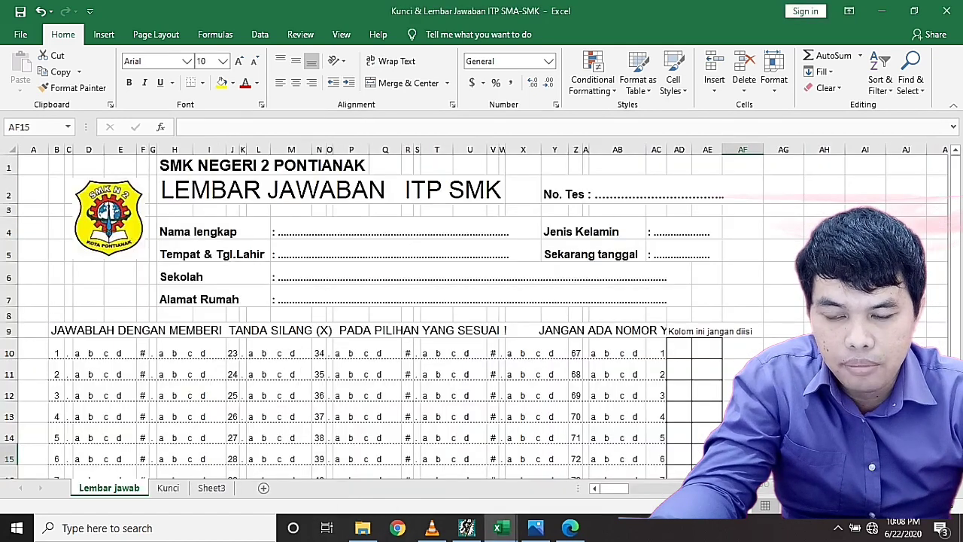
scroll(482, 316, "down", 1)
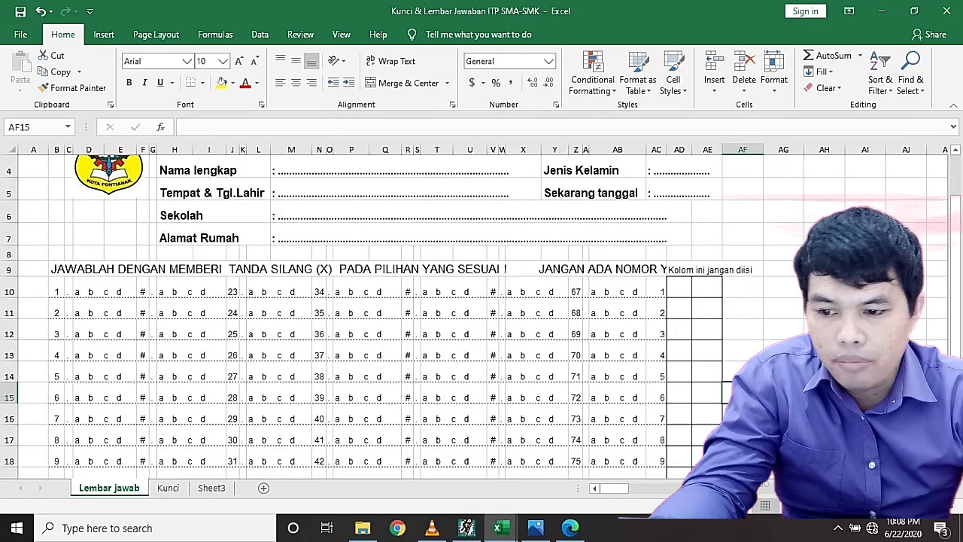
left_click(89, 292)
mouse_move(498, 528)
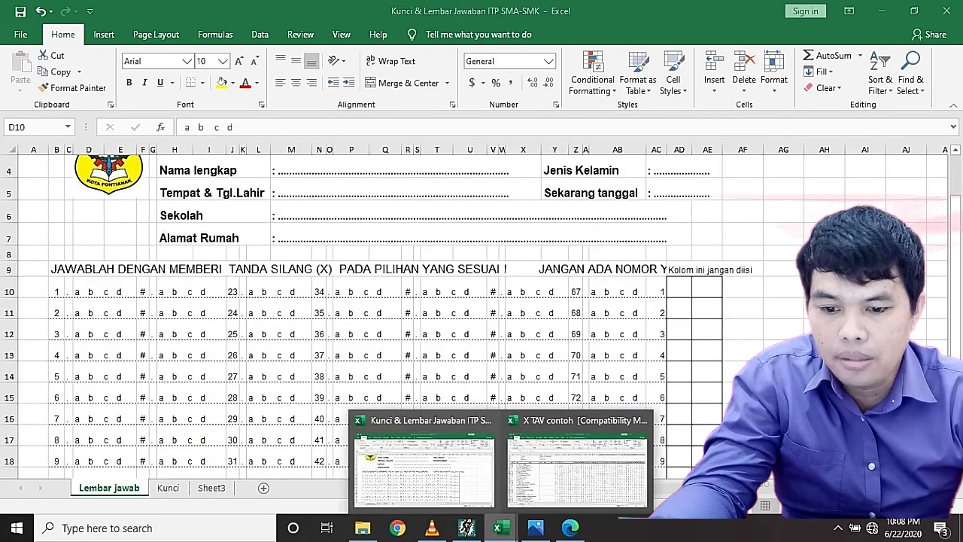
left_click(575, 463)
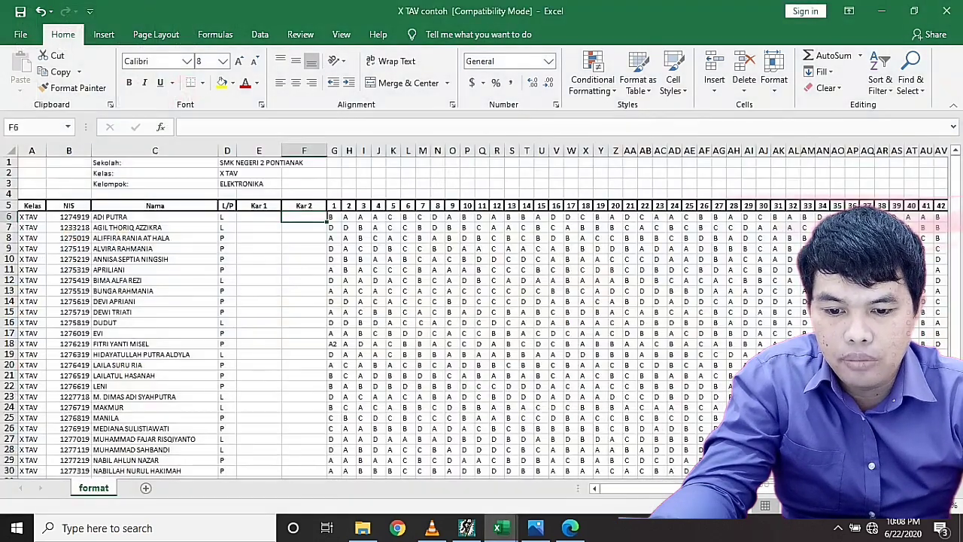
left_click(334, 217)
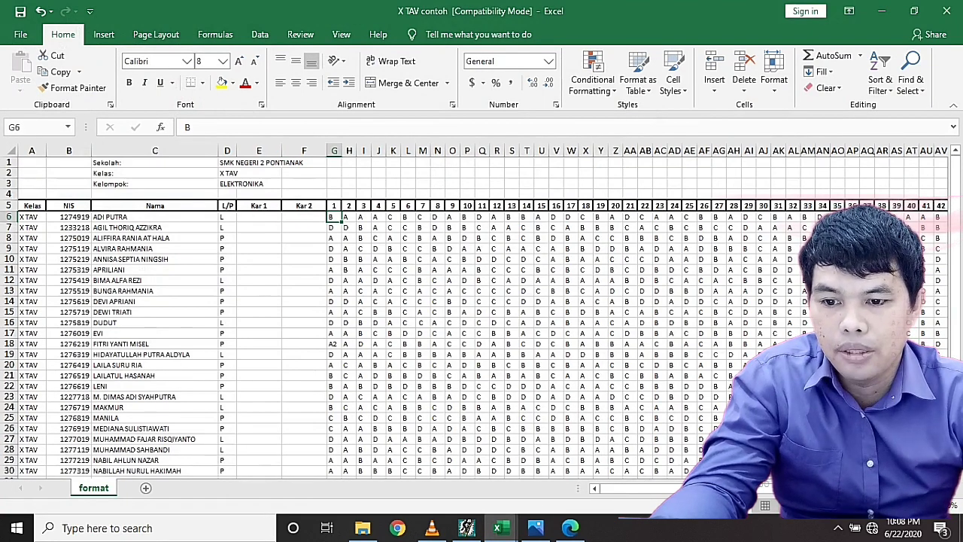
- Recheck the item 1 options on the answer form against the X TAV contoh table, ending on the X TAV contoh workbook
mouse_move(498, 529)
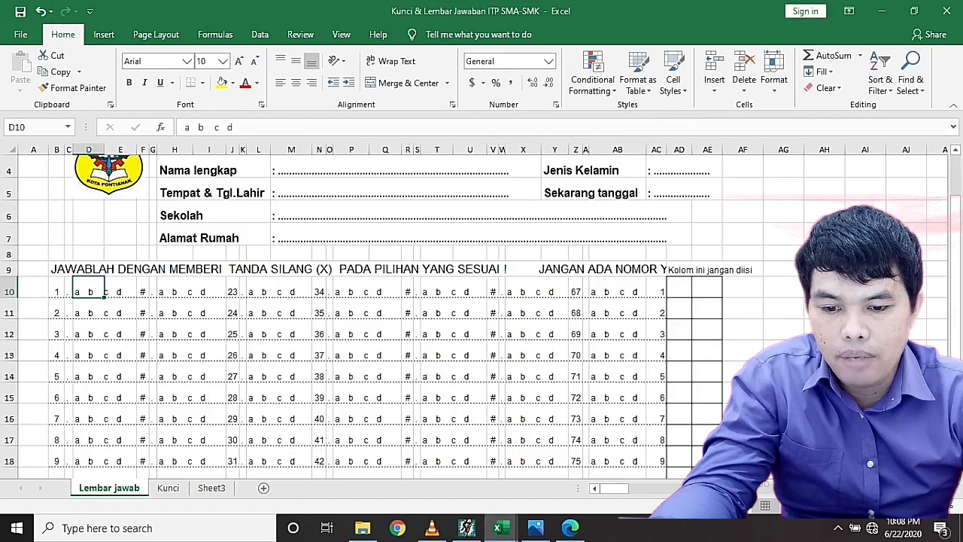
mouse_move(497, 528)
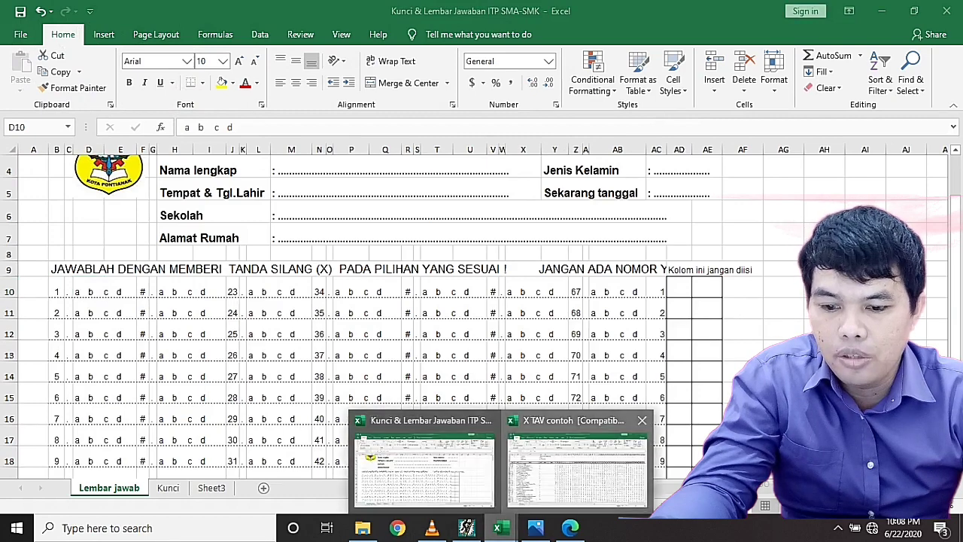
left_click(572, 463)
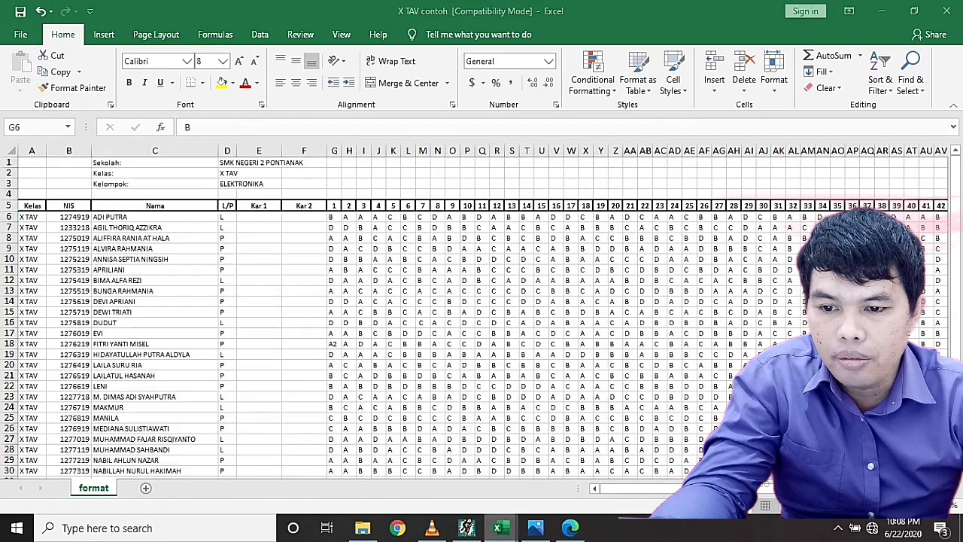
left_click(418, 452)
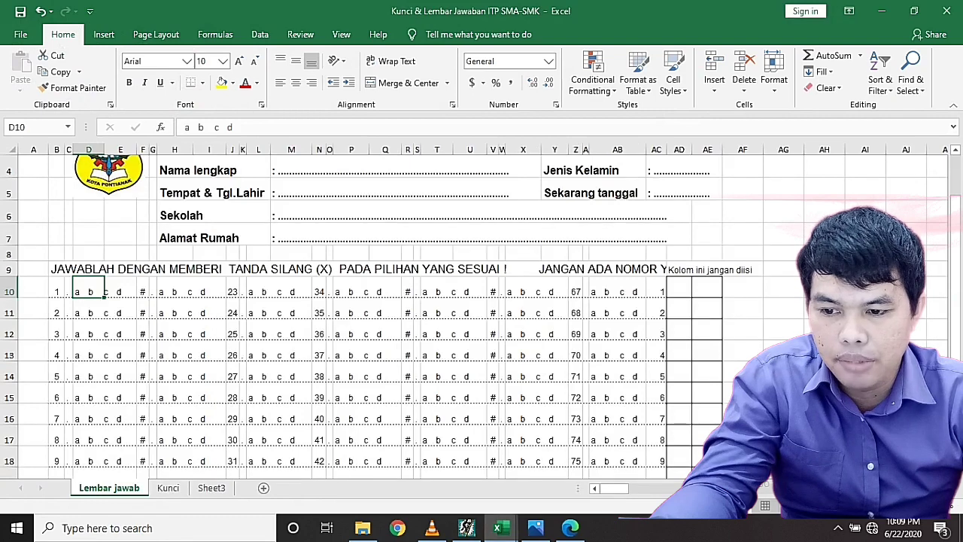
left_click(121, 289)
left_click(89, 289)
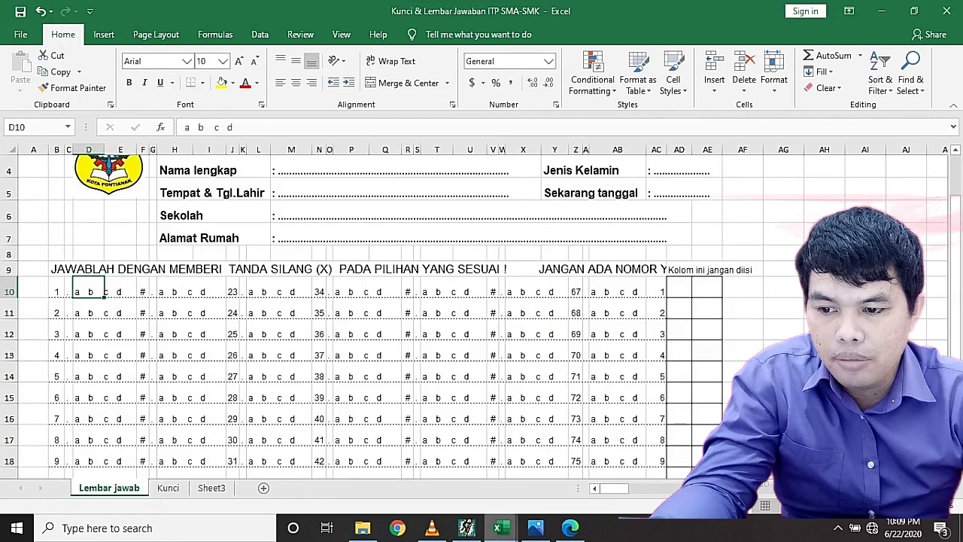
mouse_move(496, 527)
left_click(577, 467)
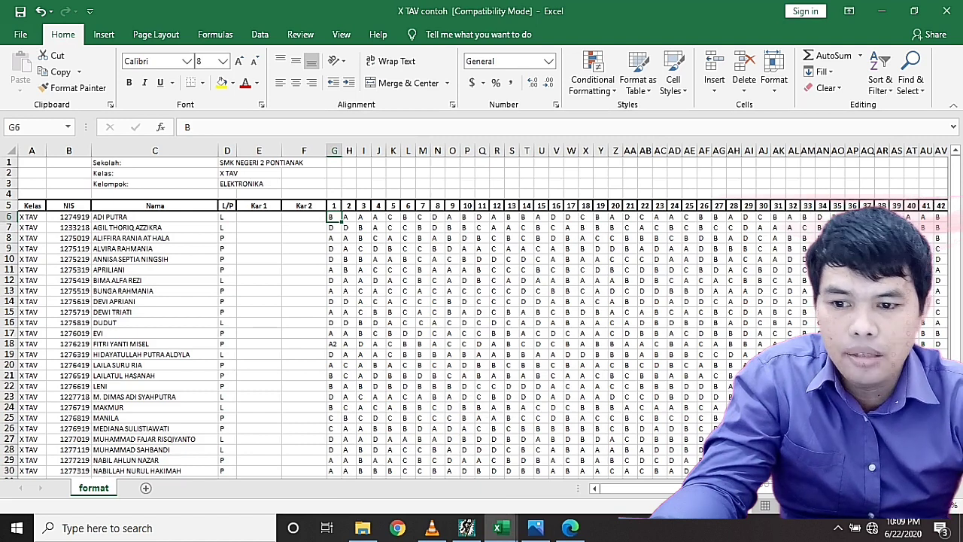
- Go through the first student's answers for items 2 to 5, and check the answer for item 77
key("Right")
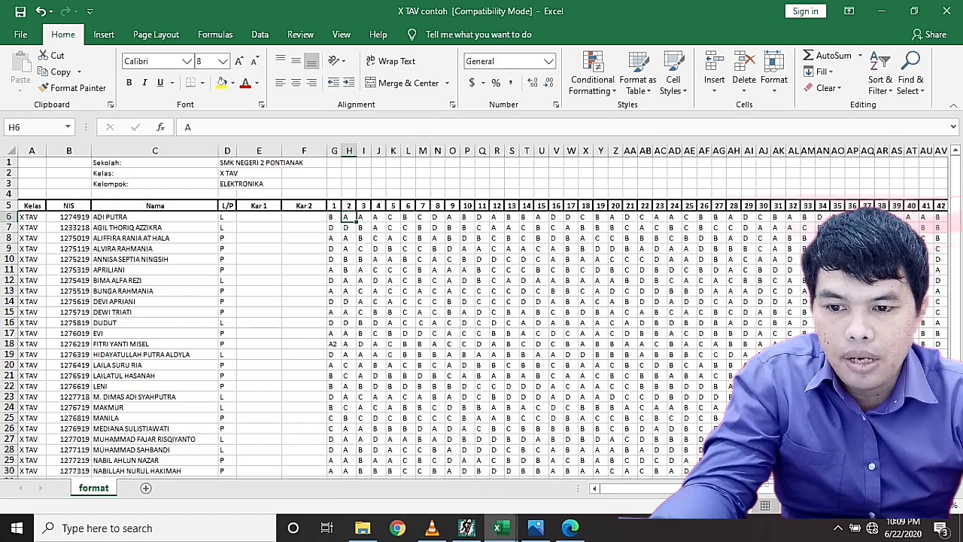
key("Right")
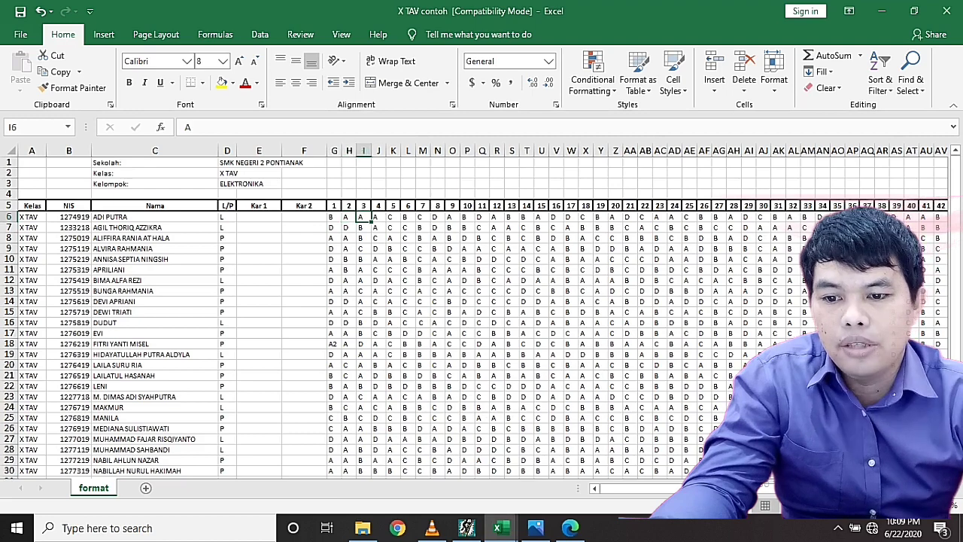
key("Right")
key("Right")
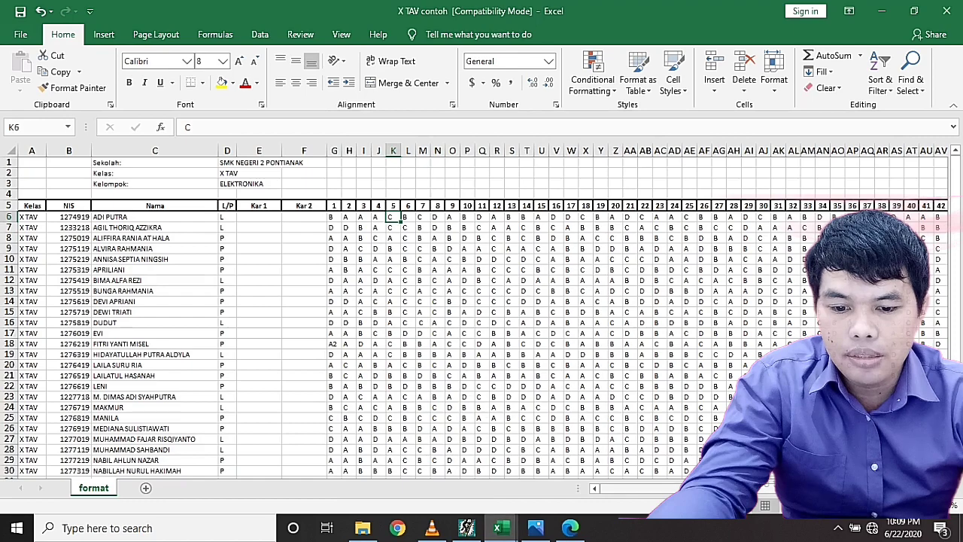
left_click_drag(655, 489, 755, 489)
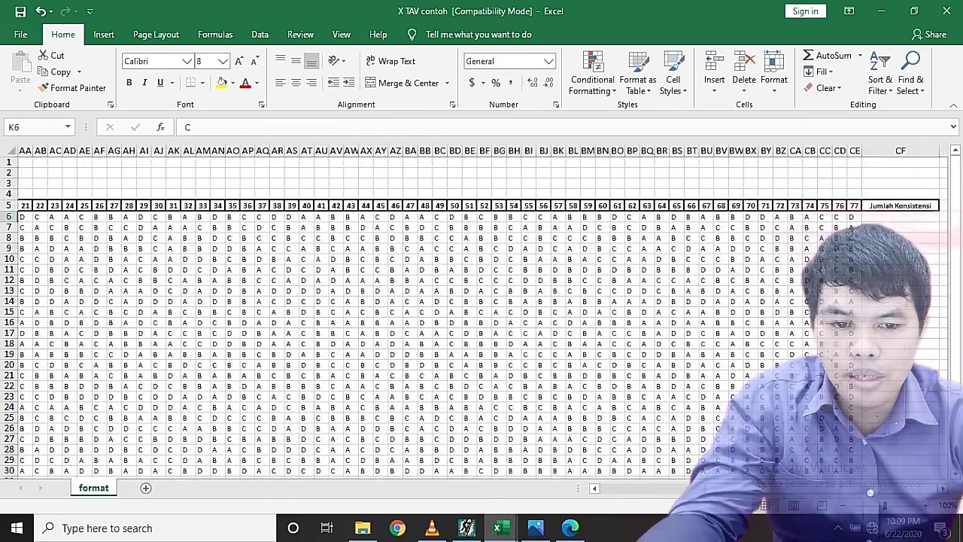
left_click(853, 216)
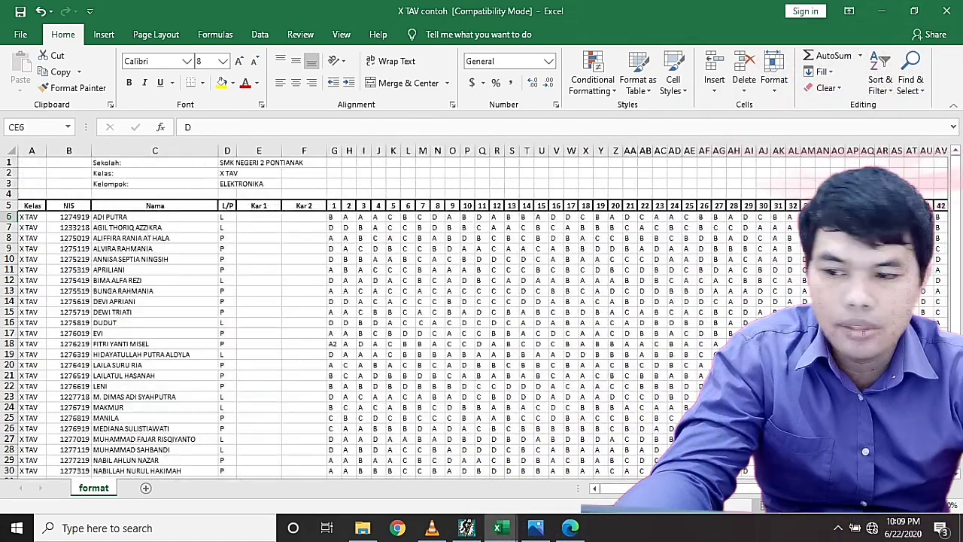
- Locate the second student's name and item 1 answer, view the answer form's identity section, and return to X TAV contoh
left_click(155, 228)
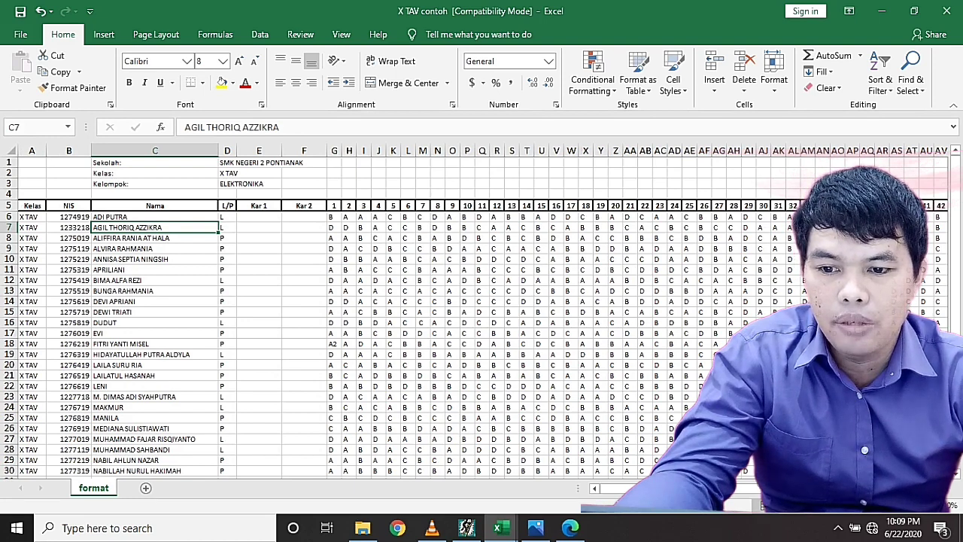
left_click(334, 227)
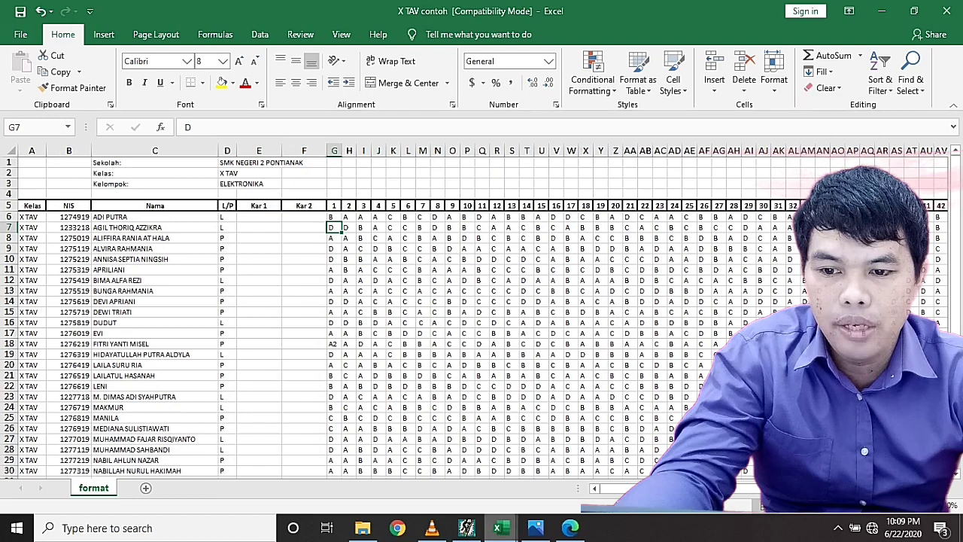
mouse_move(497, 528)
left_click(422, 462)
scroll(376, 316, "up", 1)
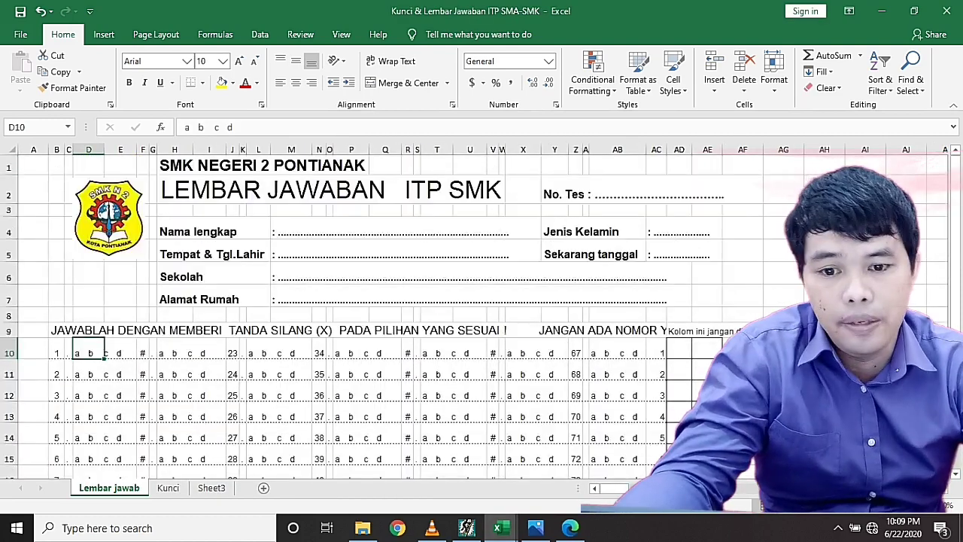
mouse_move(497, 528)
left_click(561, 467)
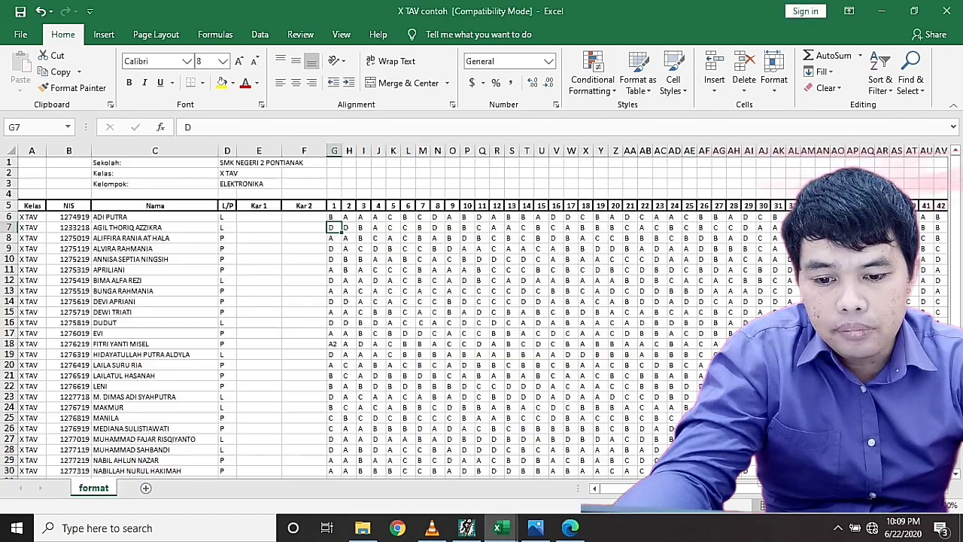
- Review the full student list and the answer columns across to the Jumlah Konsistensi column
scroll(377, 316, "down", 6)
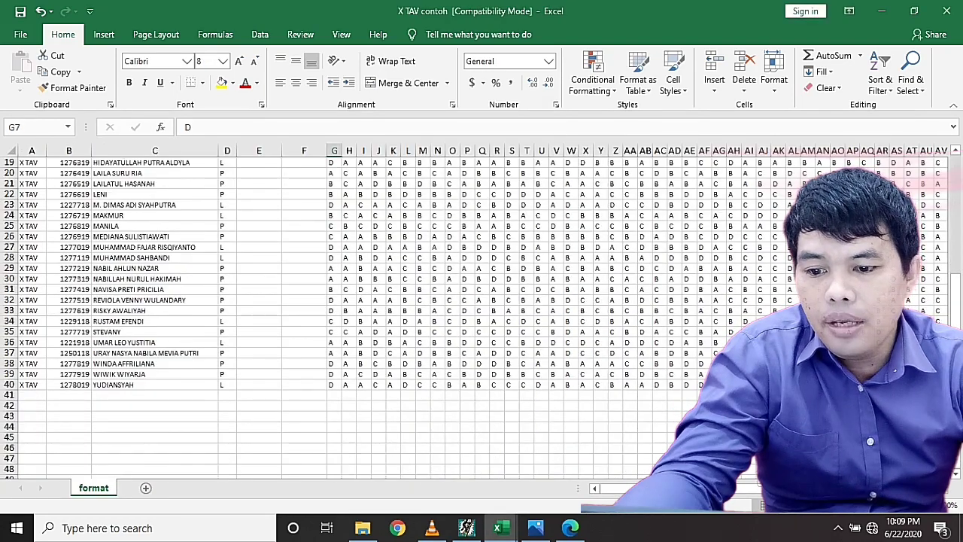
scroll(377, 316, "up", 6)
scroll(376, 316, "right", 4)
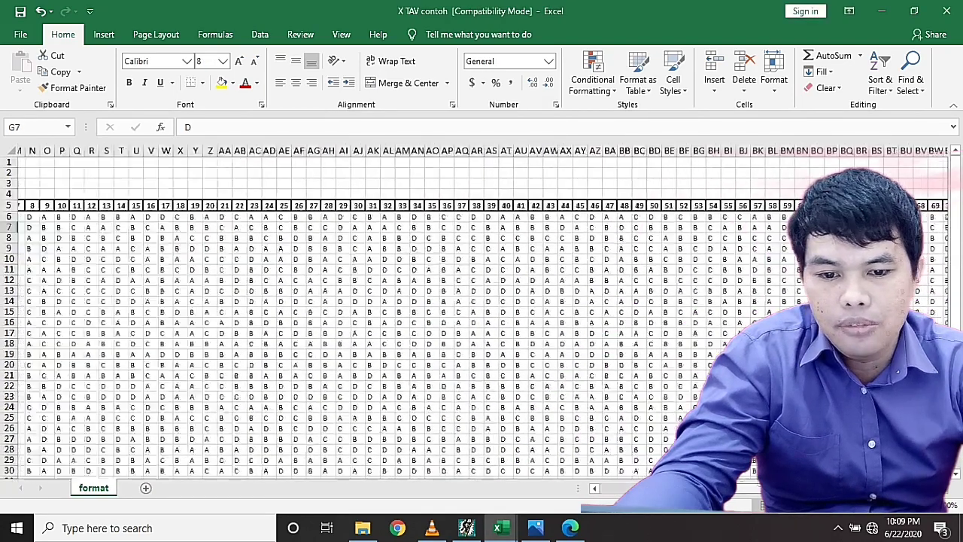
scroll(376, 316, "right", 5)
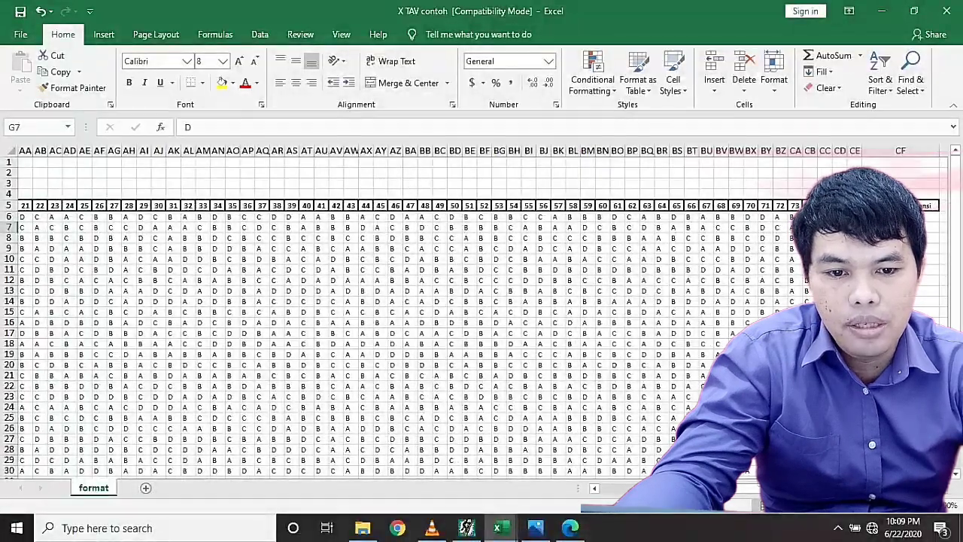
- Return to the start of the X TAV contoh table and look over the school header, student identity columns and first answer columns
scroll(376, 316, "left", 9)
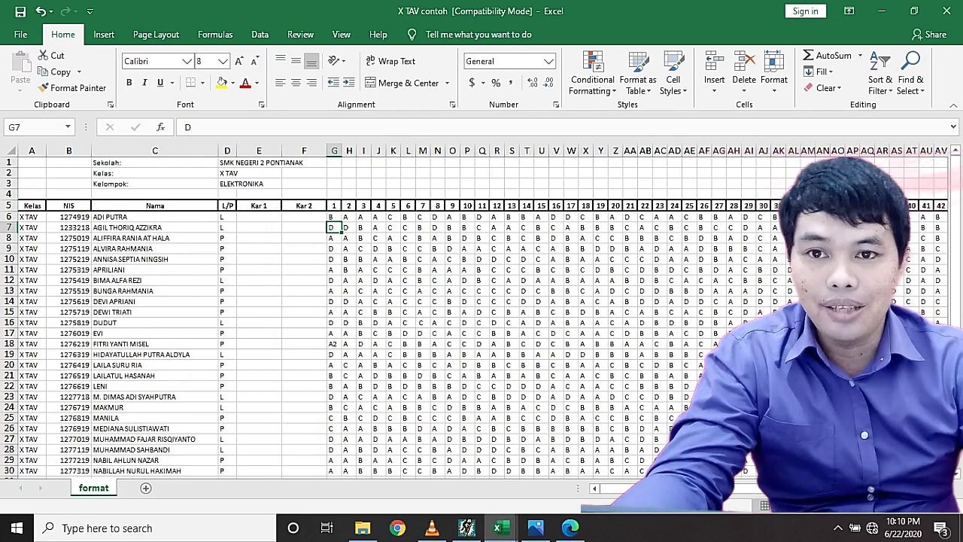
scroll(376, 316, "down", 1)
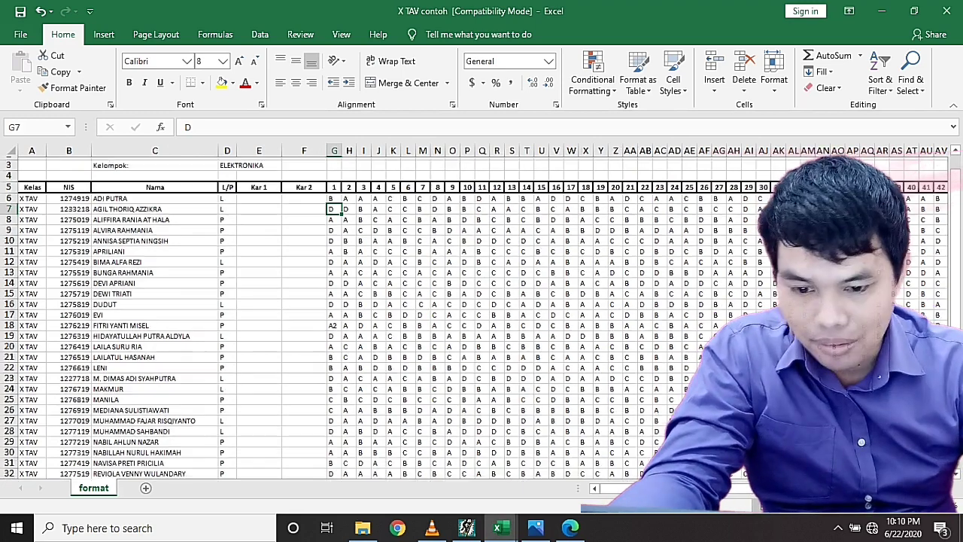
scroll(377, 316, "up", 1)
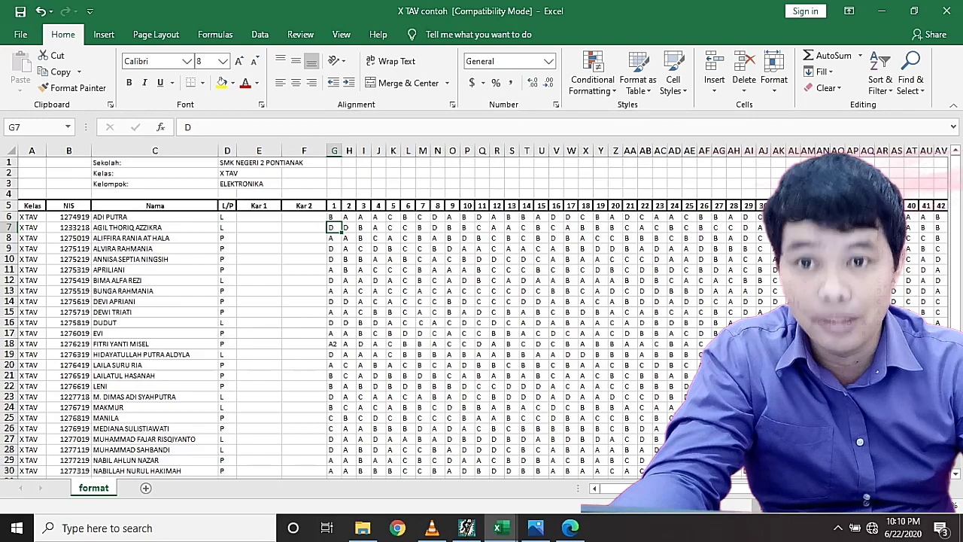
scroll(376, 316, "right", 10)
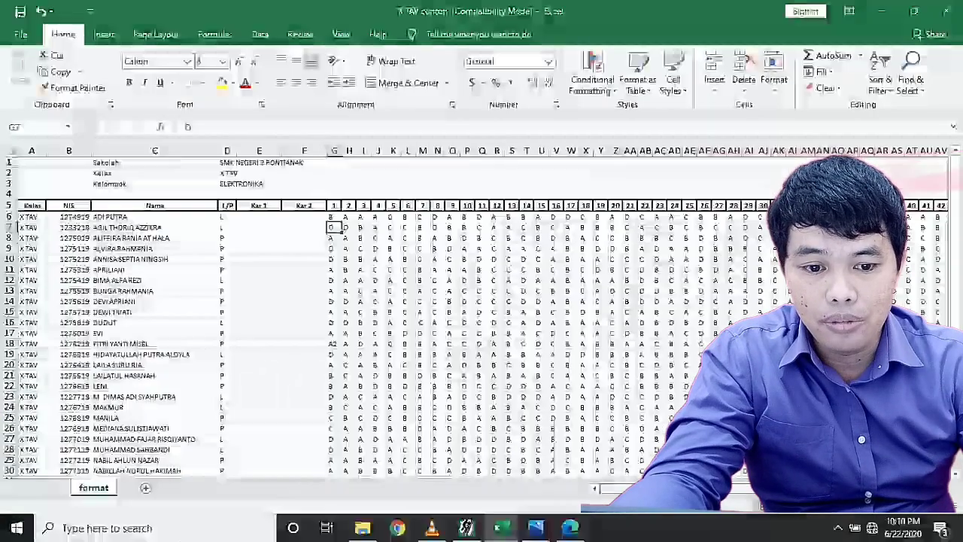
scroll(376, 316, "down", 2)
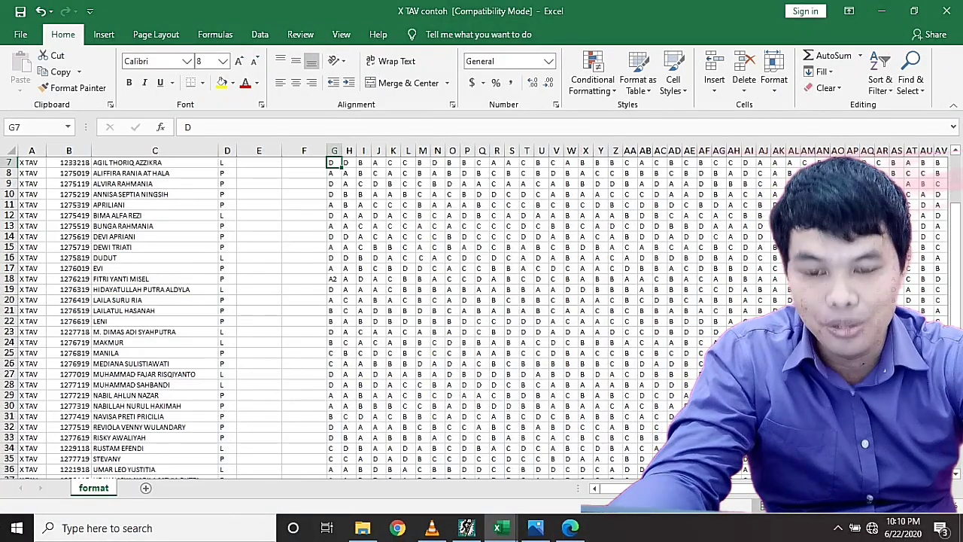
scroll(376, 316, "up", 2)
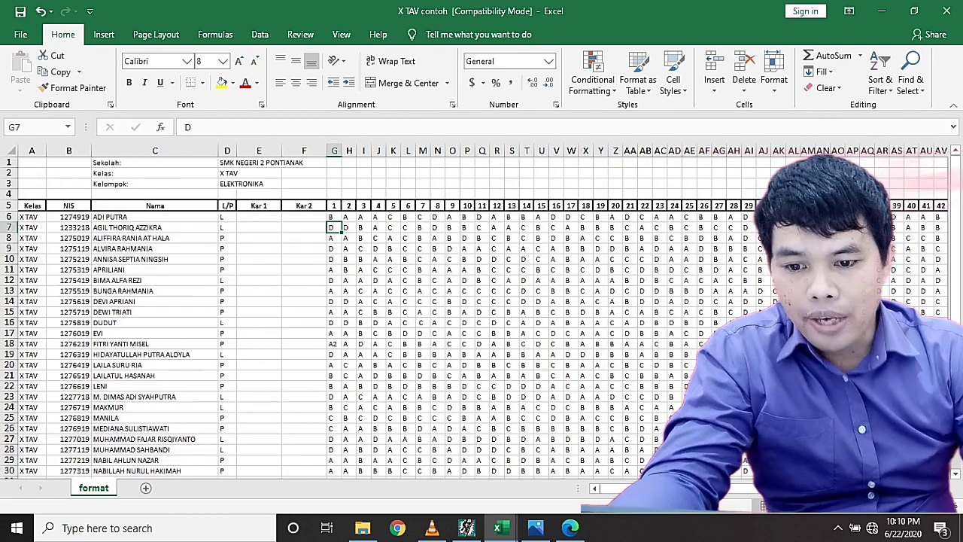